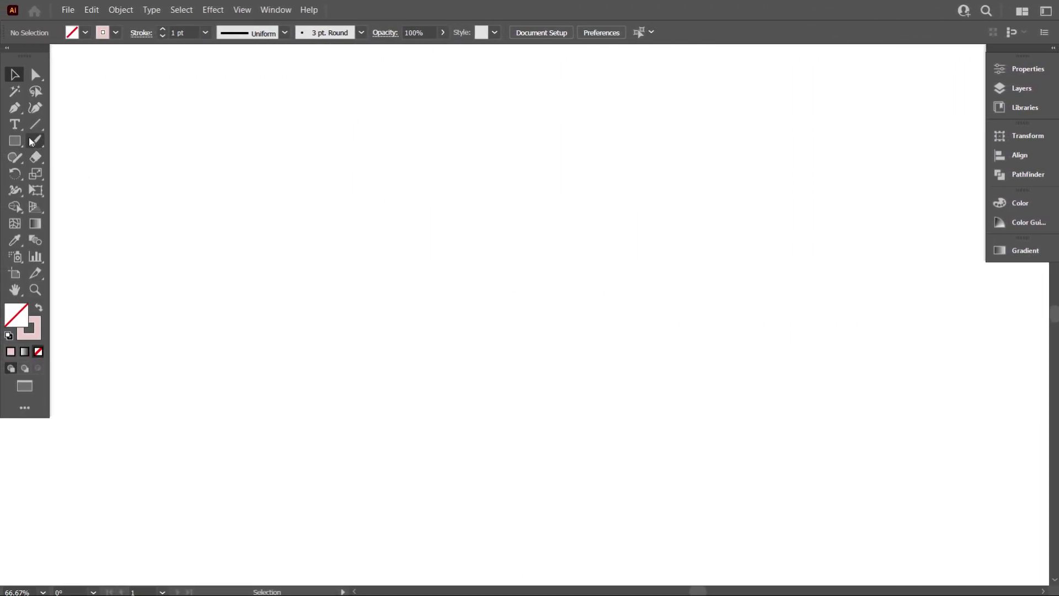
# Step: Type a black capital K, scale it up to about 296 pt and drag it into place
pyautogui.click(15, 125)
pyautogui.click(408, 248)
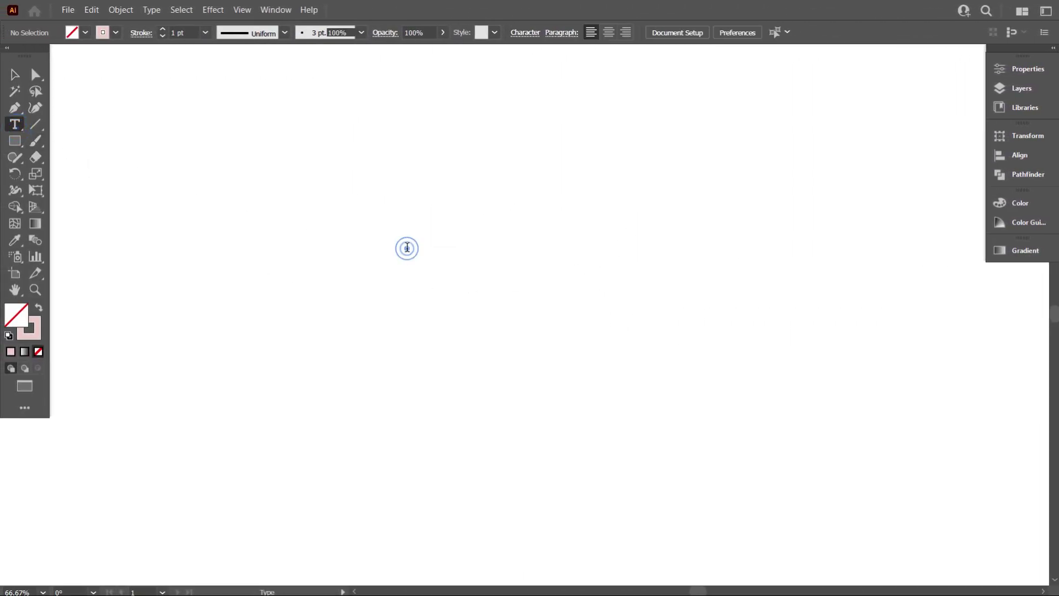
pyautogui.write('K')
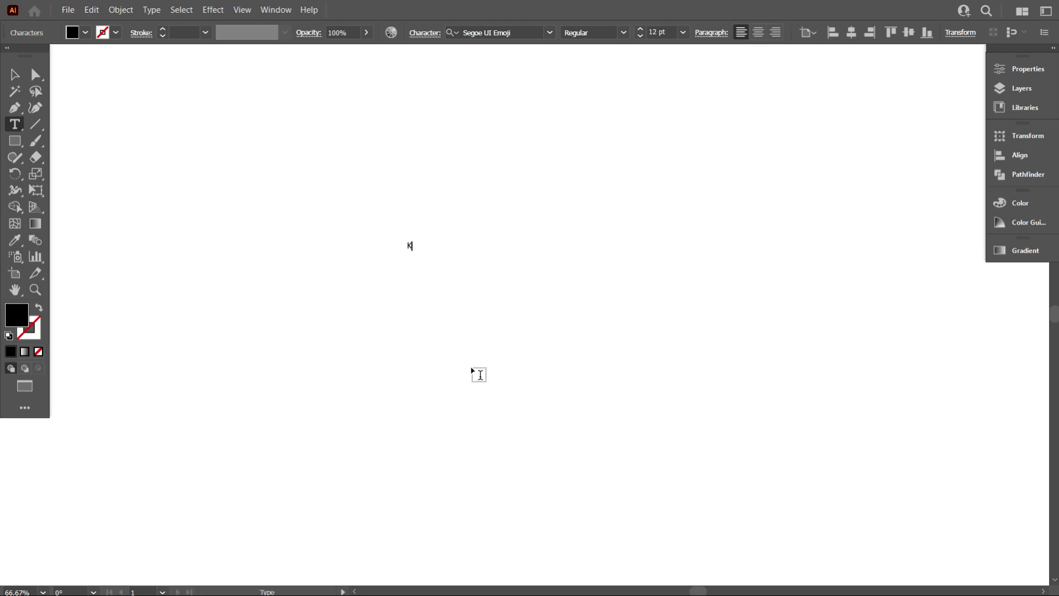
pyautogui.press('Escape')
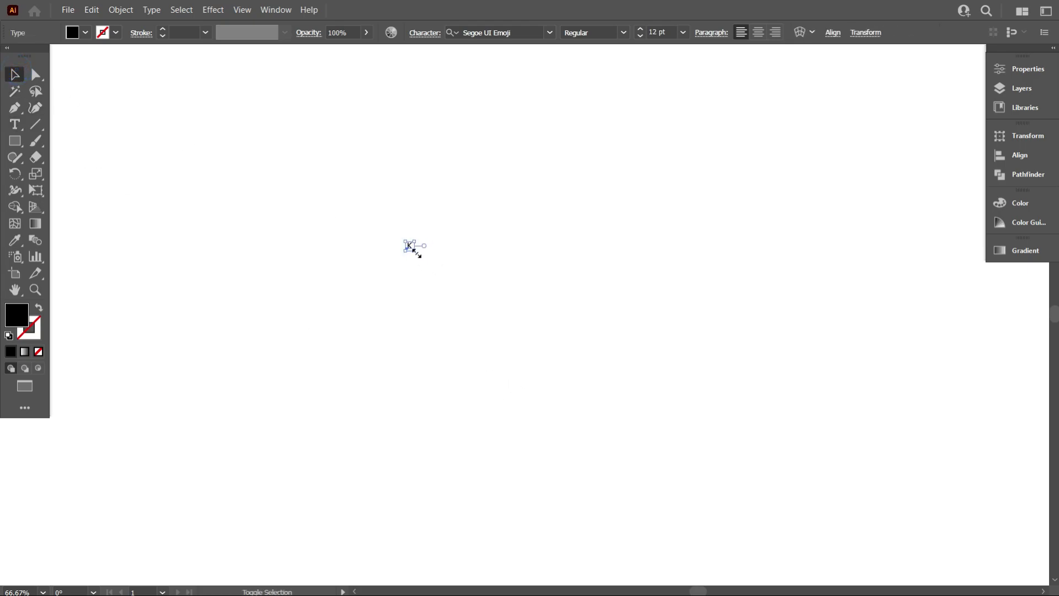
pyautogui.moveTo(415, 250); pyautogui.dragTo(794, 453)
pyautogui.click(752, 427)
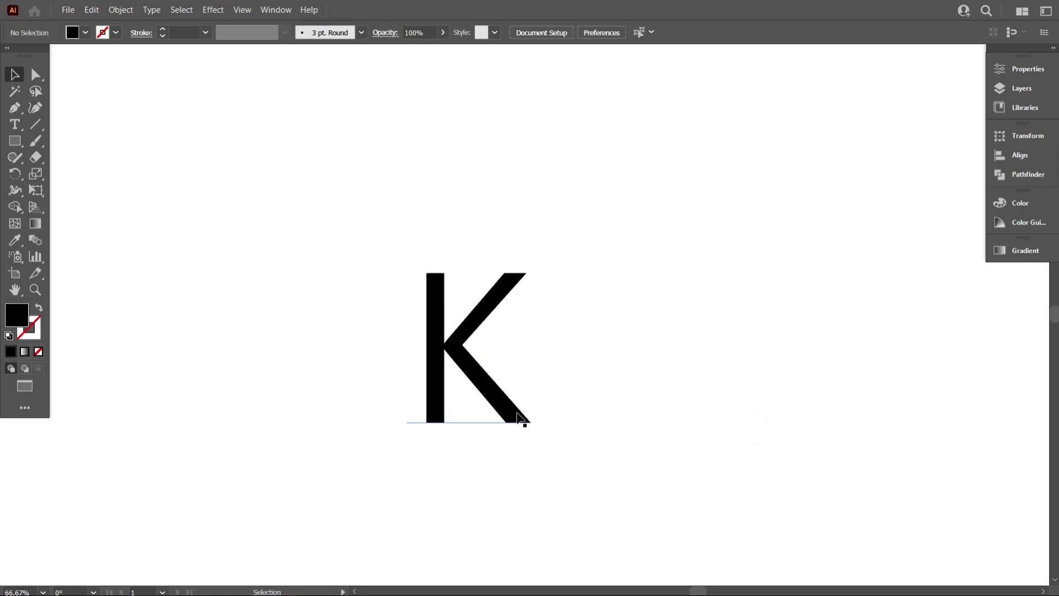
pyautogui.moveTo(518, 418); pyautogui.dragTo(386, 351)
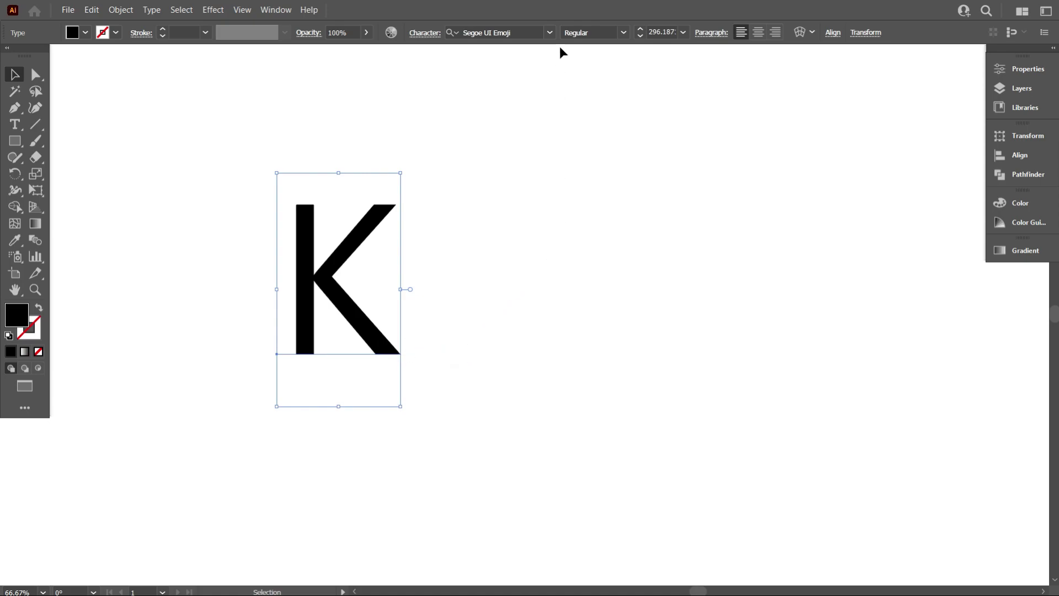
# Step: Set the K in the Bauhaus 93 font
pyautogui.click(549, 32)
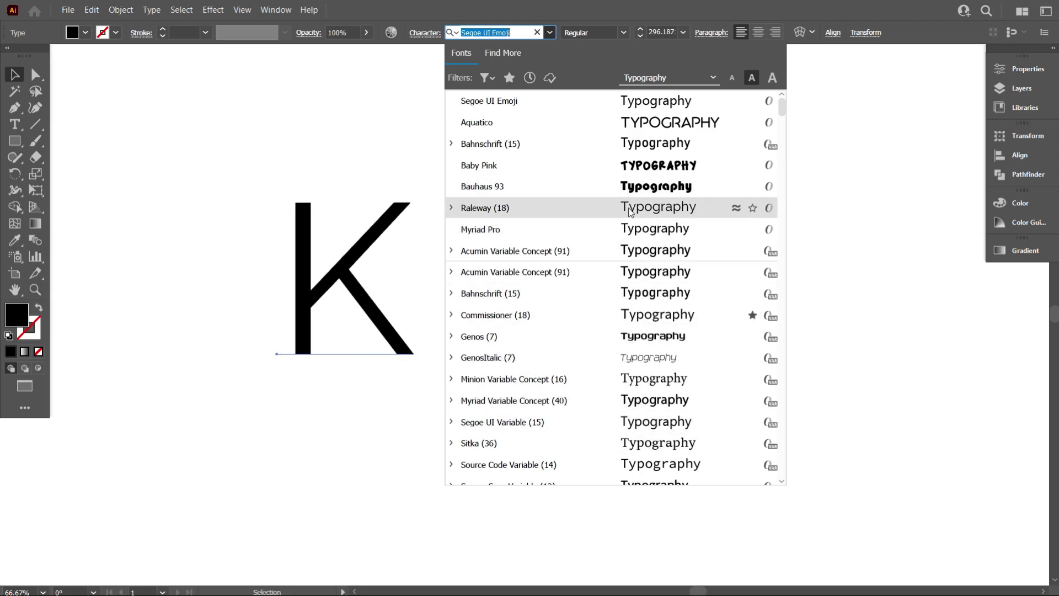
pyautogui.click(623, 186)
pyautogui.click(605, 272)
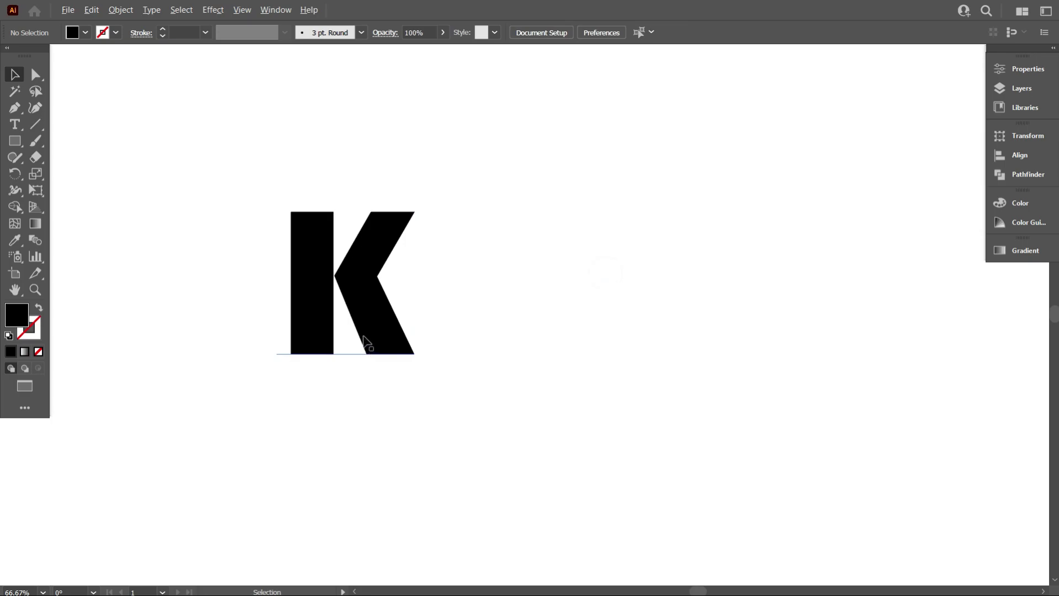
# Step: Reposition the K, finally moving it to the right side of the artboard
pyautogui.scroll(4, 384, 355)
pyautogui.scroll(-4, 534, 298)
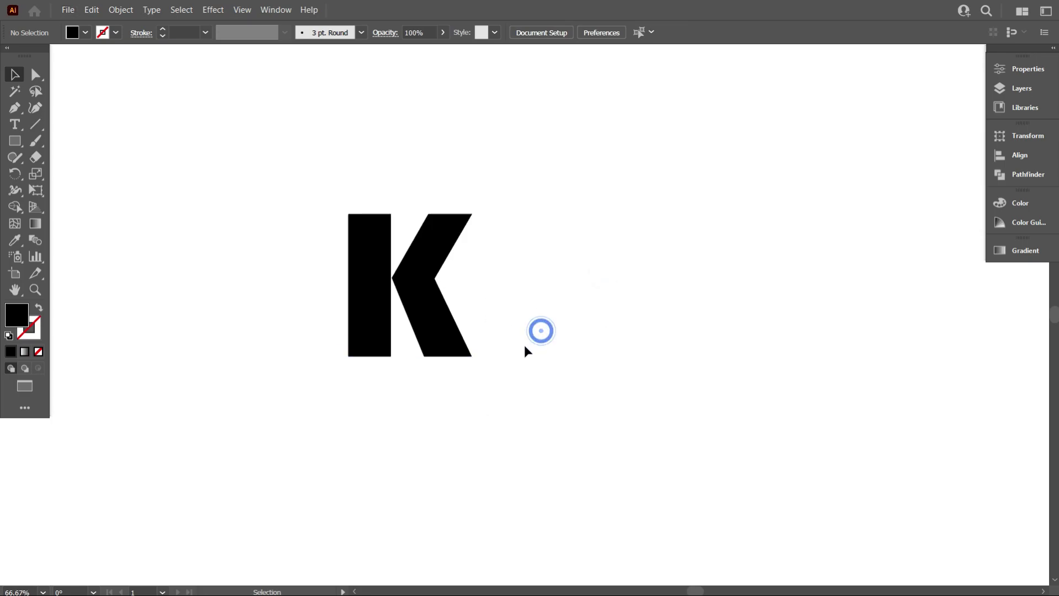
pyautogui.moveTo(444, 328); pyautogui.dragTo(268, 316)
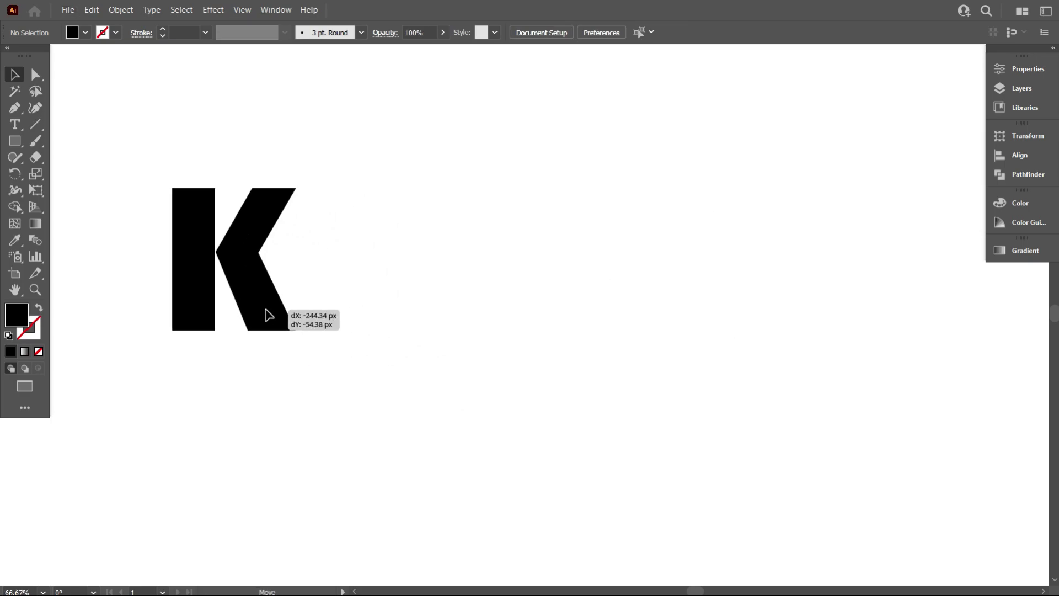
pyautogui.click(563, 348)
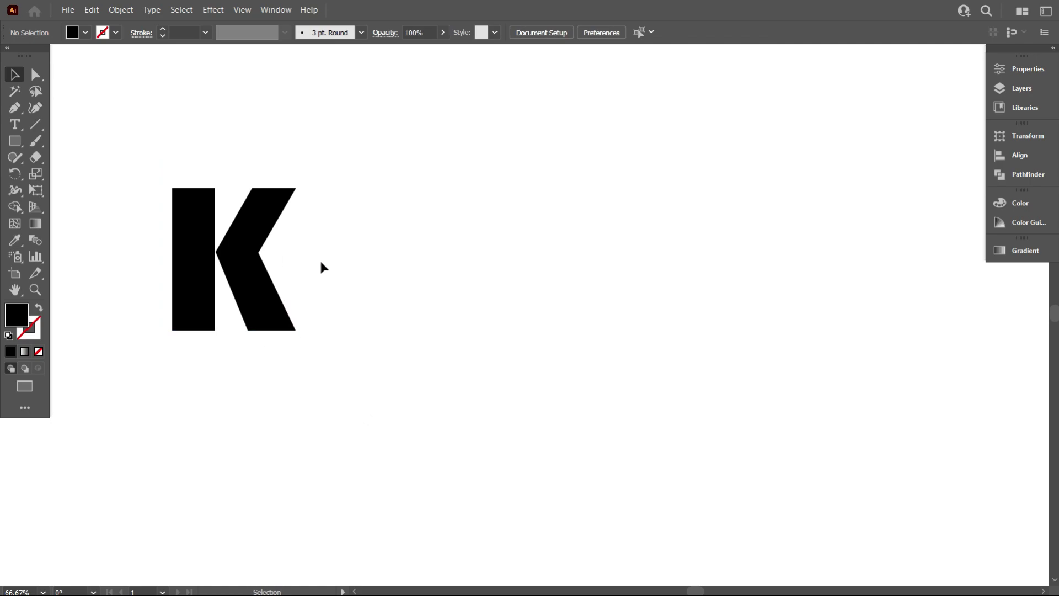
pyautogui.moveTo(239, 272); pyautogui.dragTo(246, 290)
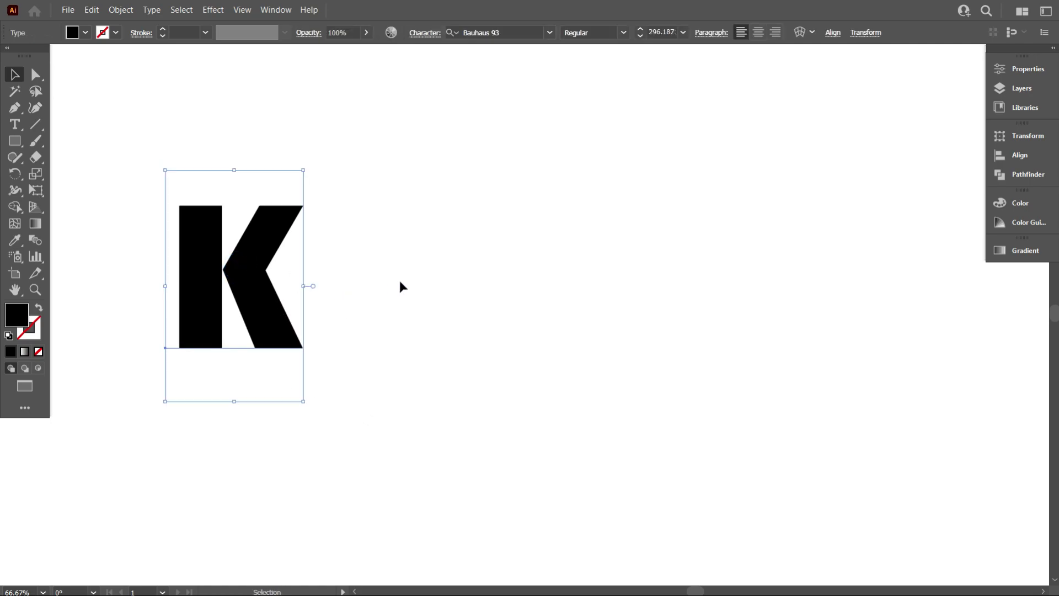
pyautogui.click(404, 281)
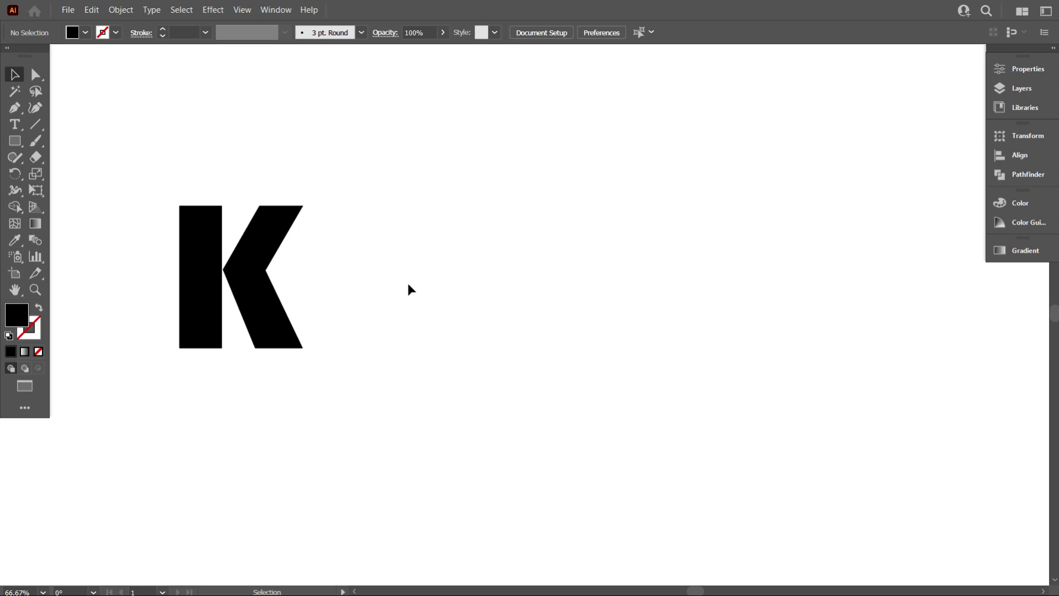
pyautogui.scroll(1, 283, 314)
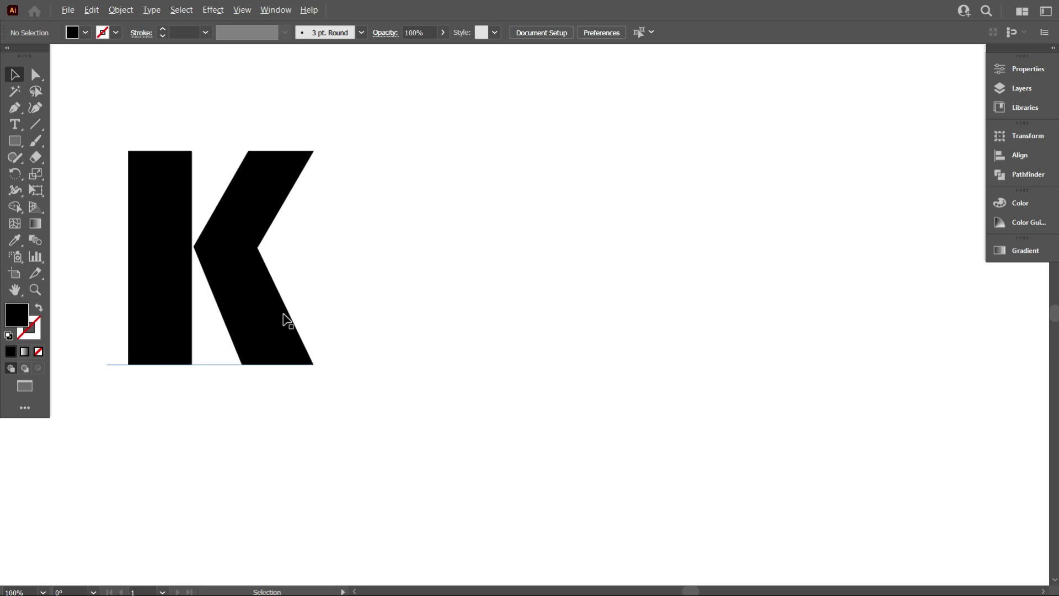
pyautogui.moveTo(279, 319); pyautogui.dragTo(830, 334)
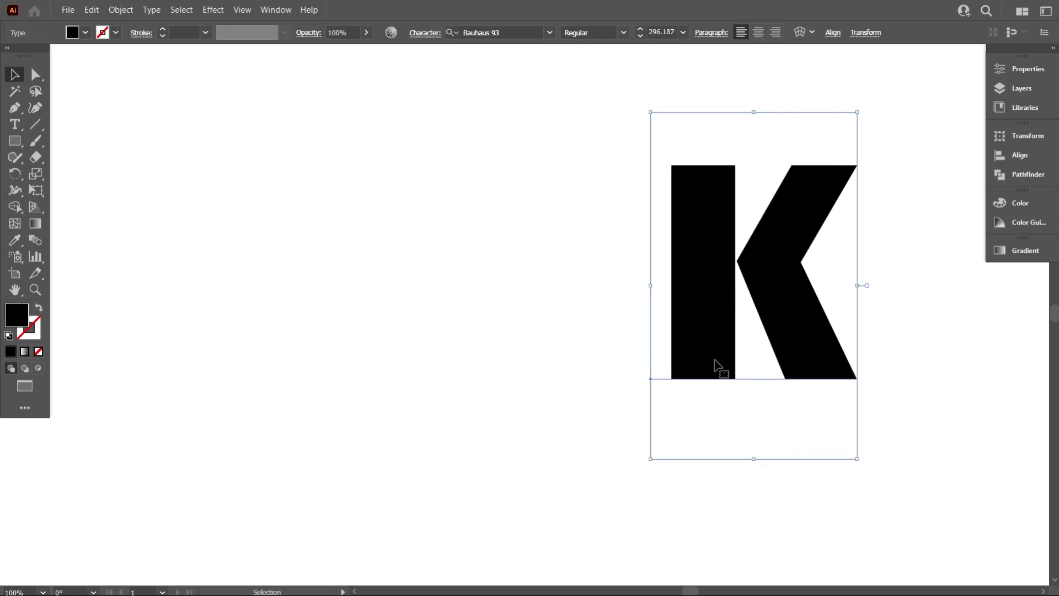
pyautogui.click(482, 325)
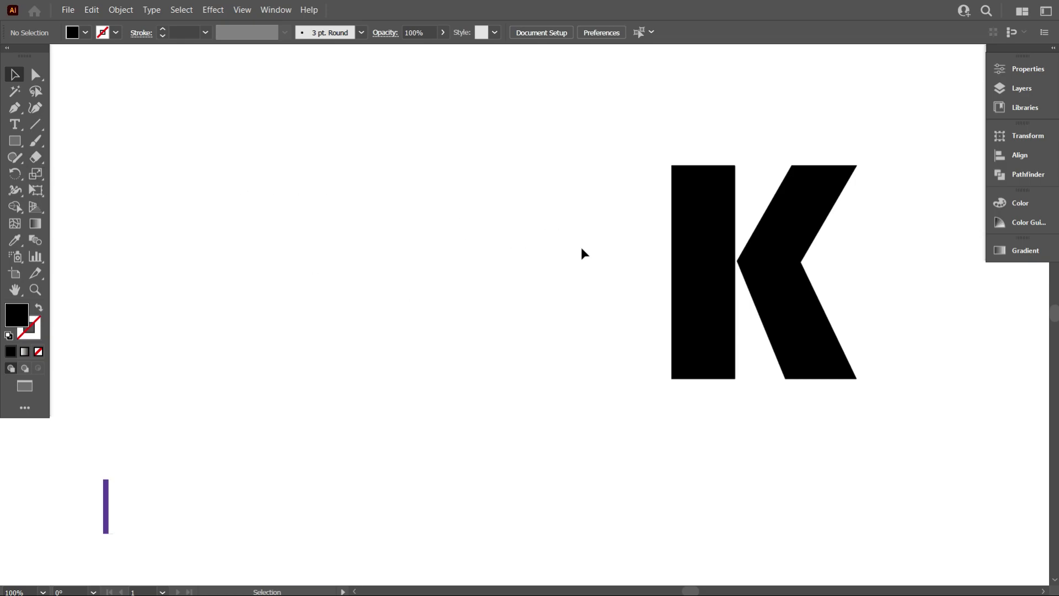
# Step: Draw a black square left of the K and narrow it to a tall bar about 52 × 217 px
pyautogui.click(14, 140)
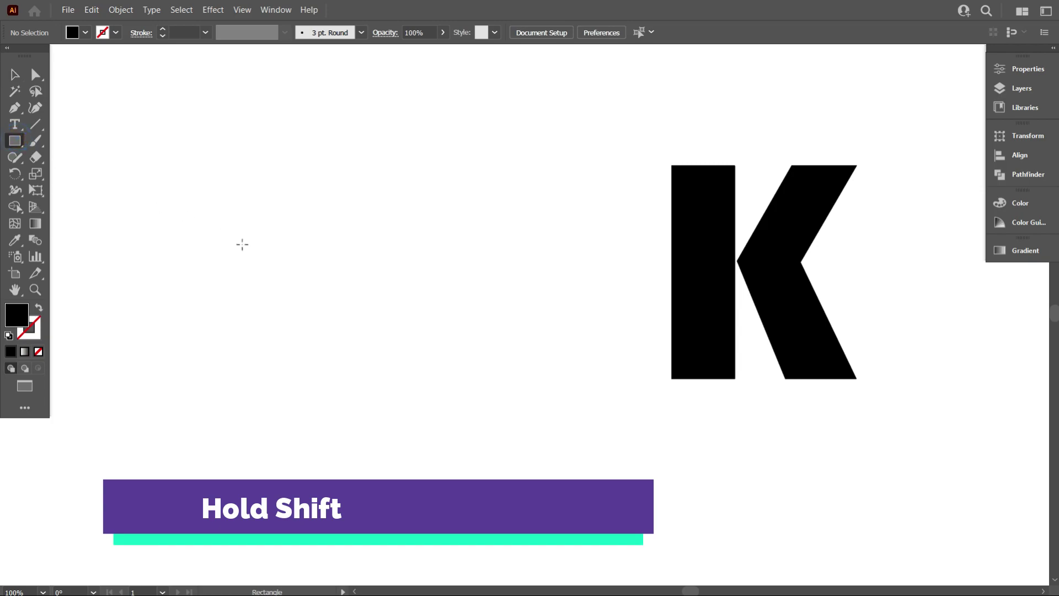
pyautogui.moveTo(214, 173); pyautogui.dragTo(362, 380)
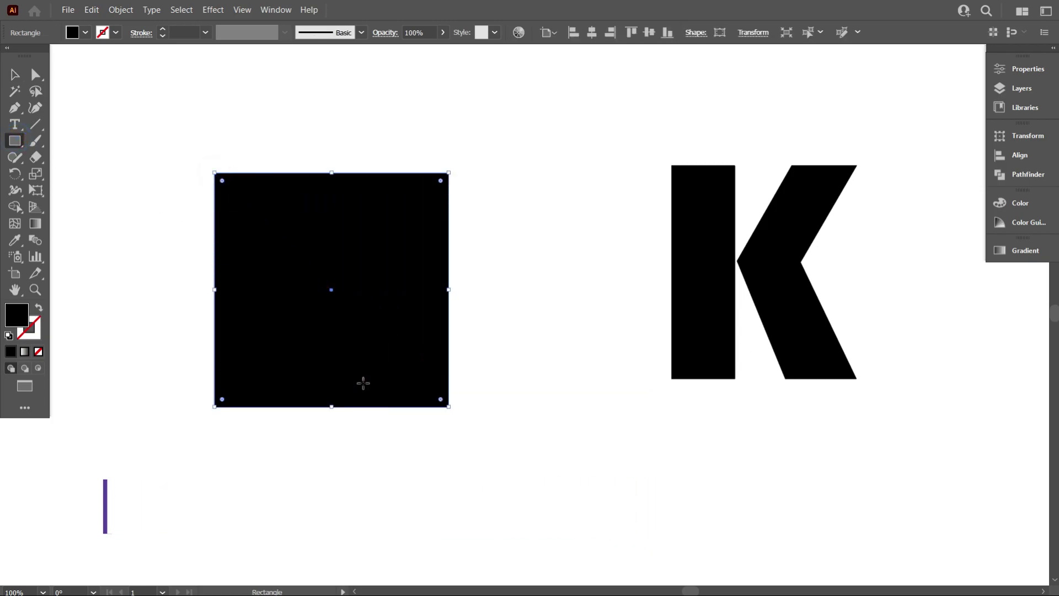
pyautogui.click(14, 75)
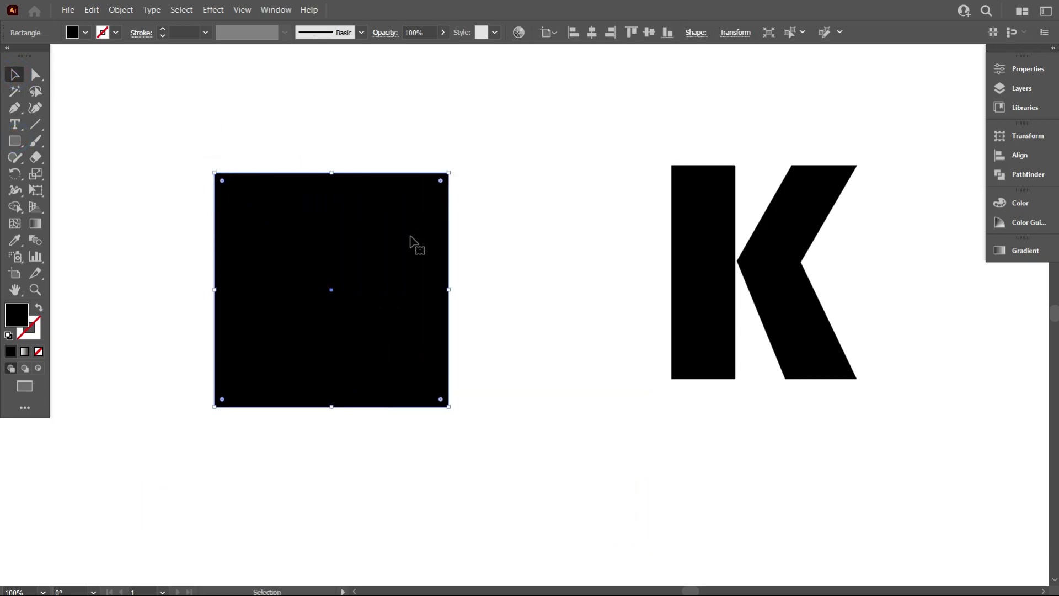
pyautogui.moveTo(451, 289); pyautogui.dragTo(285, 288)
pyautogui.click(345, 298)
pyautogui.click(464, 333)
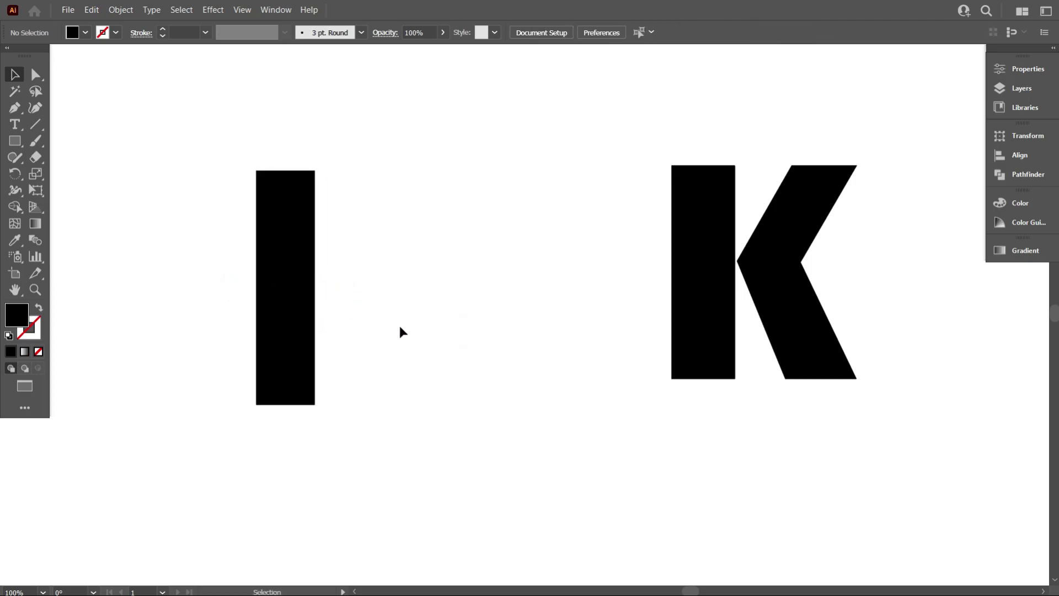
pyautogui.click(300, 243)
pyautogui.scroll(2, 226, 259)
pyautogui.scroll(1, 270, 255)
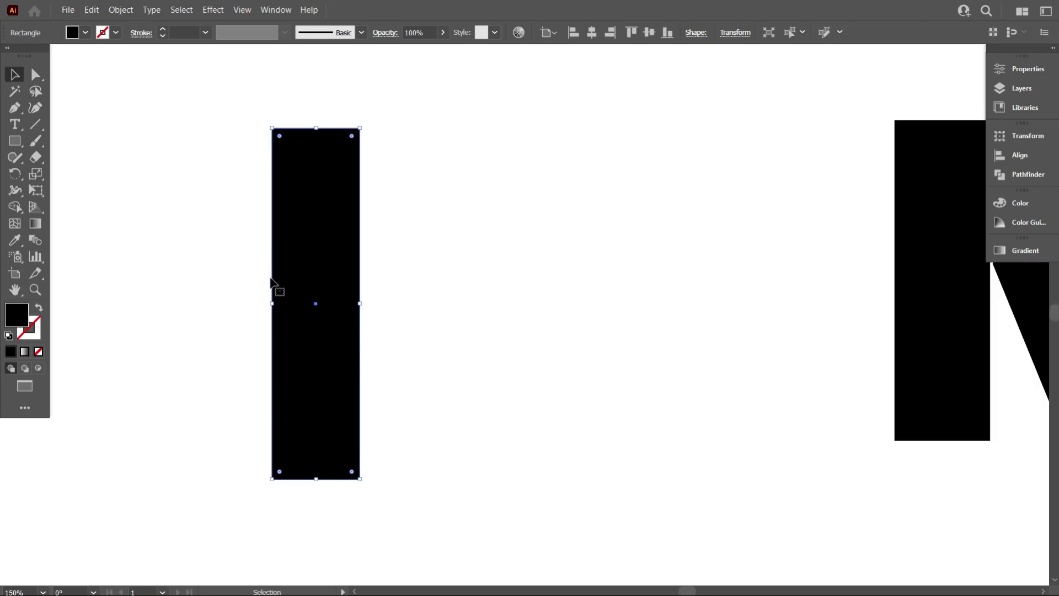
# Step: Copy the tall bar and paste a duplicate in place over it
pyautogui.click(91, 12)
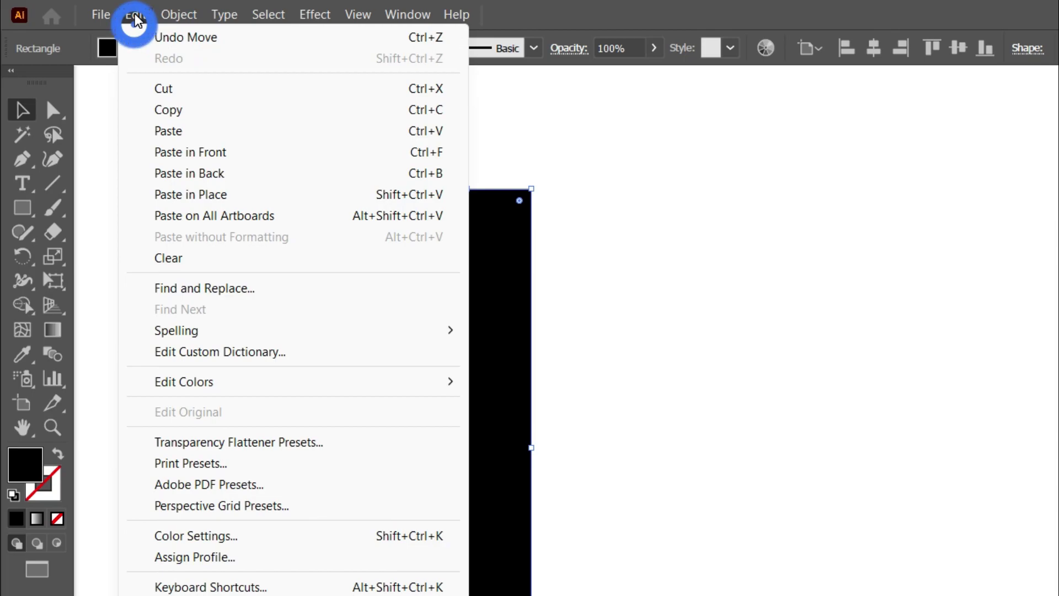
pyautogui.click(164, 111)
pyautogui.click(136, 15)
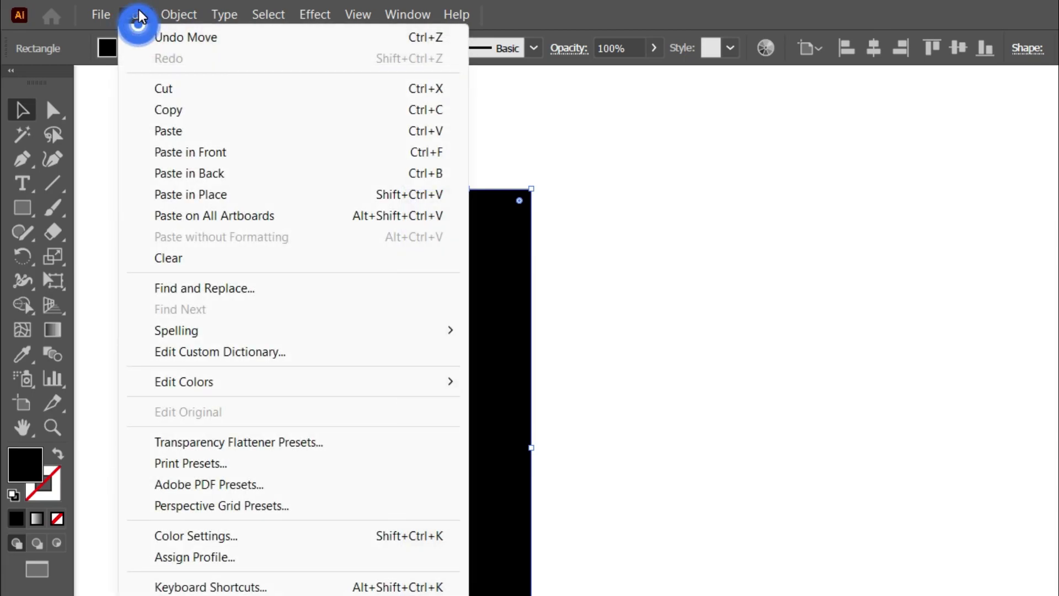
pyautogui.click(205, 202)
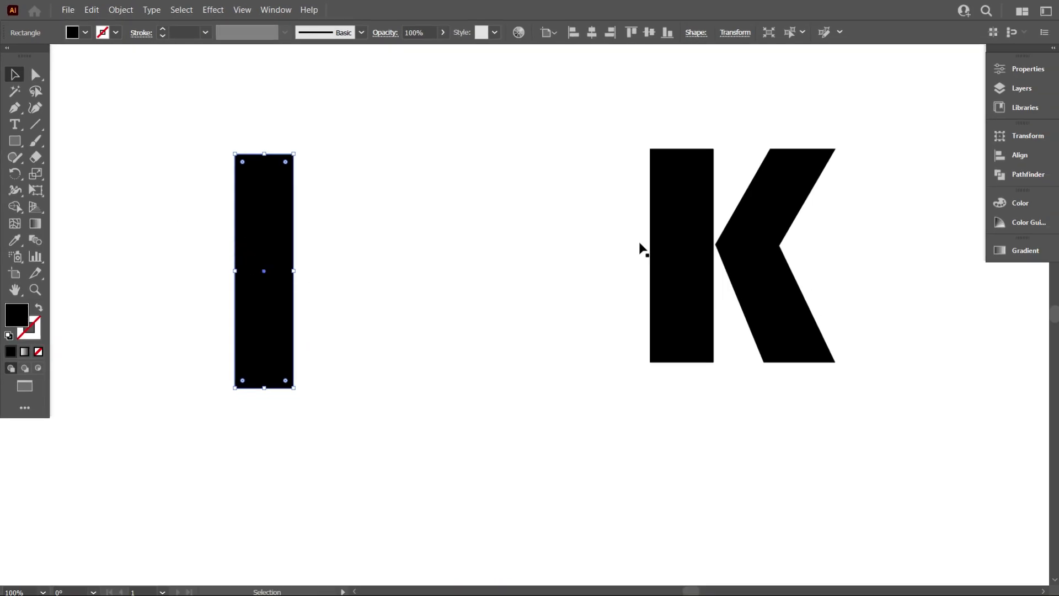
# Step: Rotate the duplicate bar to 325° in the Transform panel
pyautogui.click(735, 32)
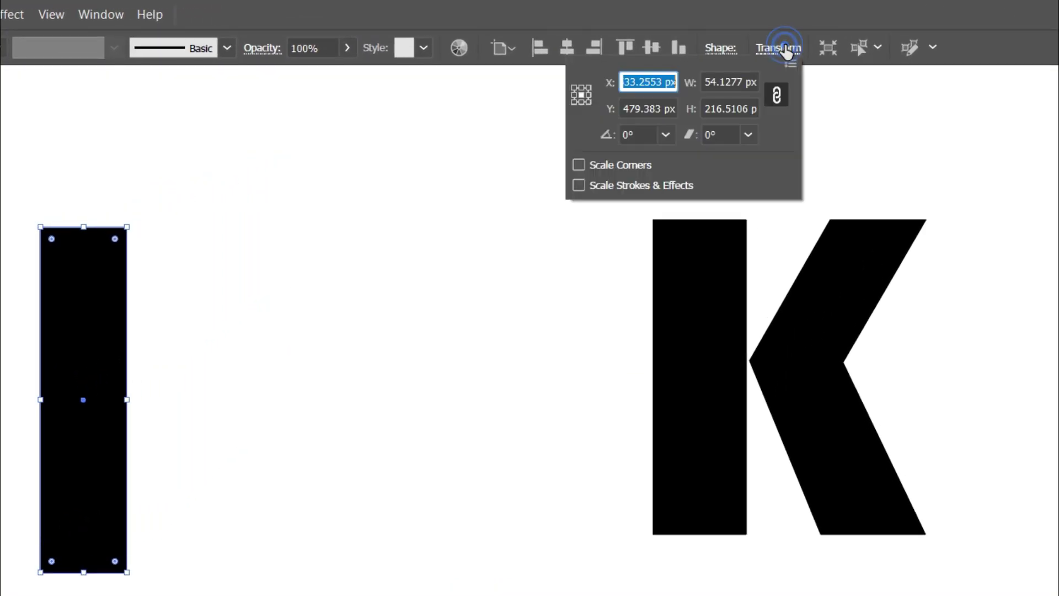
pyautogui.click(637, 135)
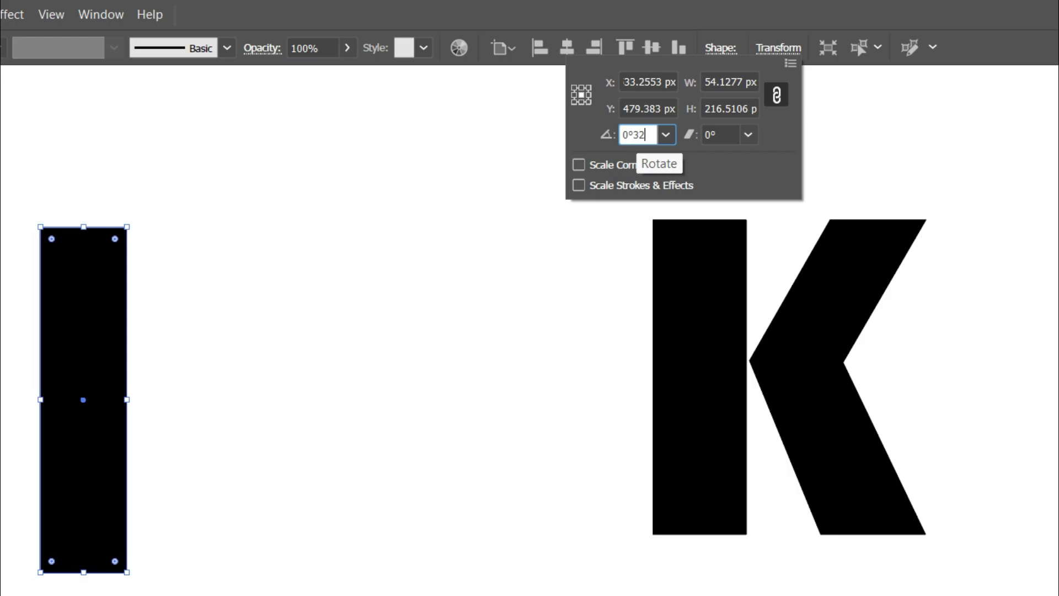
pyautogui.press('BackSpace')
pyautogui.press('BackSpace')
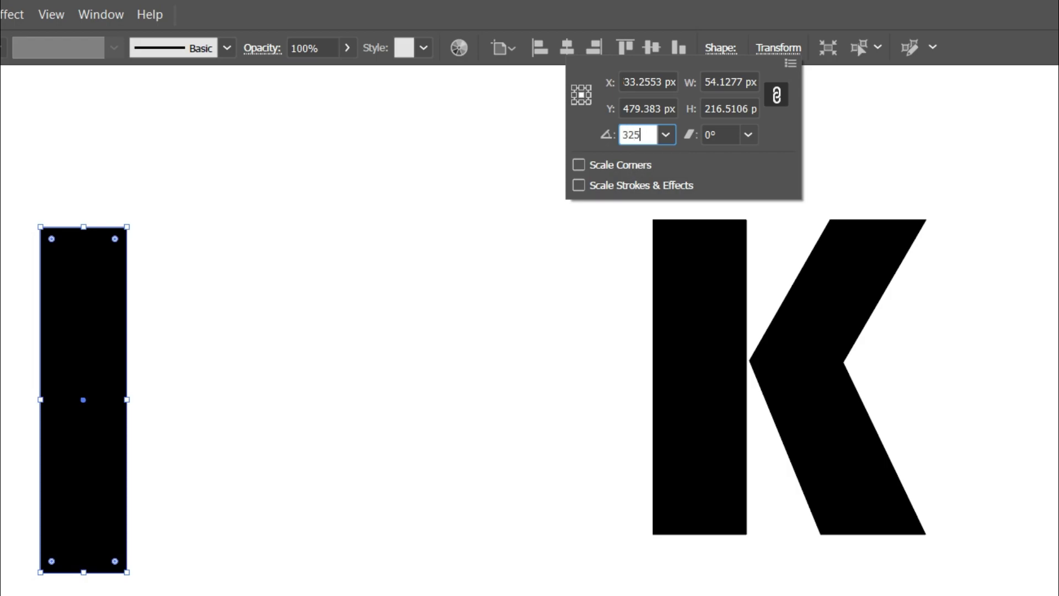
pyautogui.press('Return')
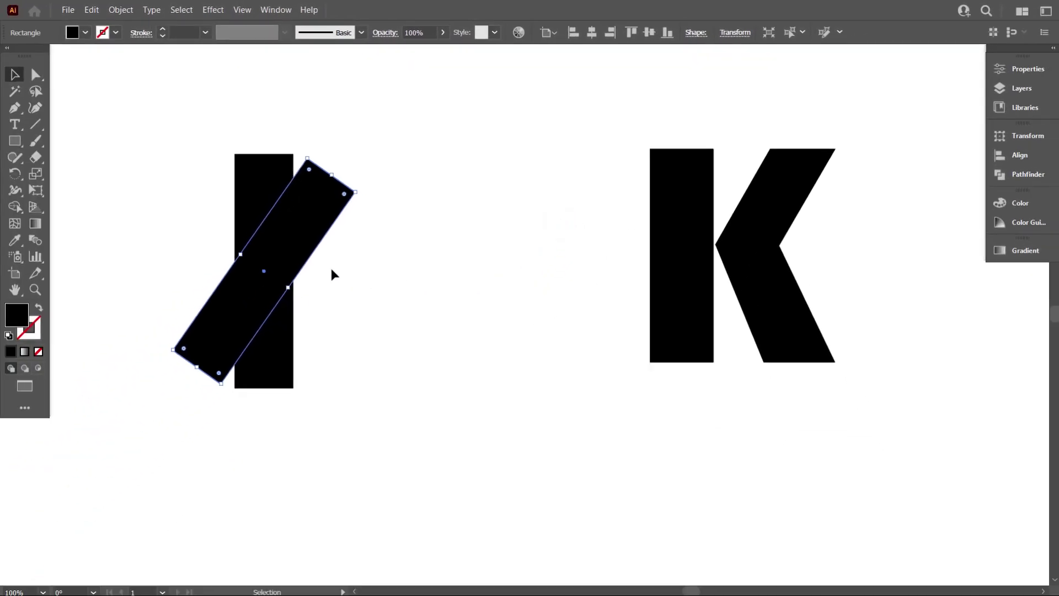
# Step: Shift the rotated bar to the right of the upright bar
pyautogui.moveTo(289, 245)
pyautogui.mouseDown()
pyautogui.moveTo(847, 230)
pyautogui.moveTo(381, 255)
pyautogui.moveTo(407, 175)
pyautogui.moveTo(323, 208)
pyautogui.moveTo(338, 230)
pyautogui.moveTo(378, 247)
pyautogui.mouseUp()
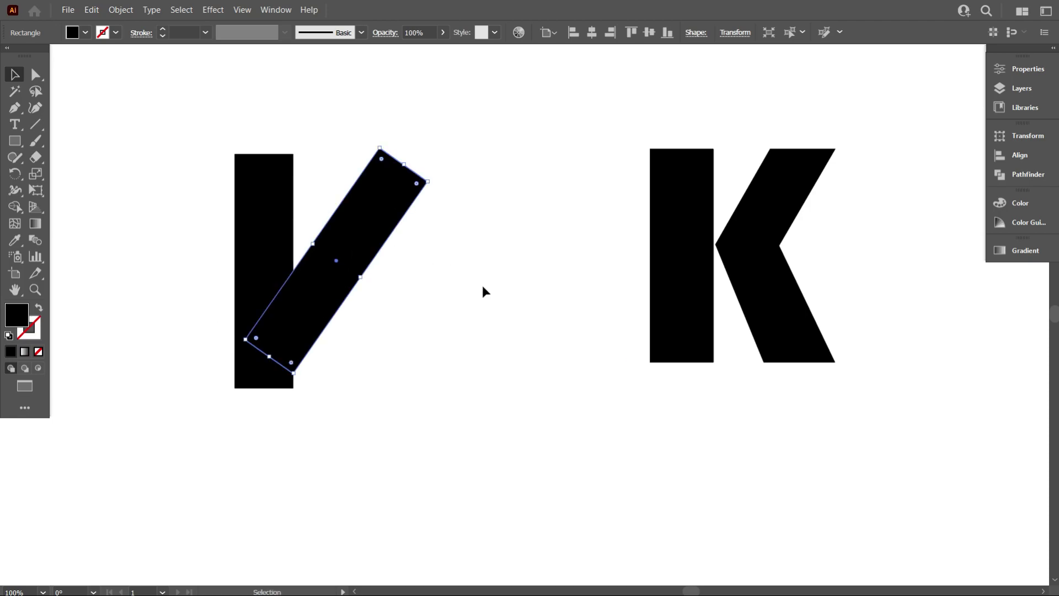
pyautogui.click(471, 332)
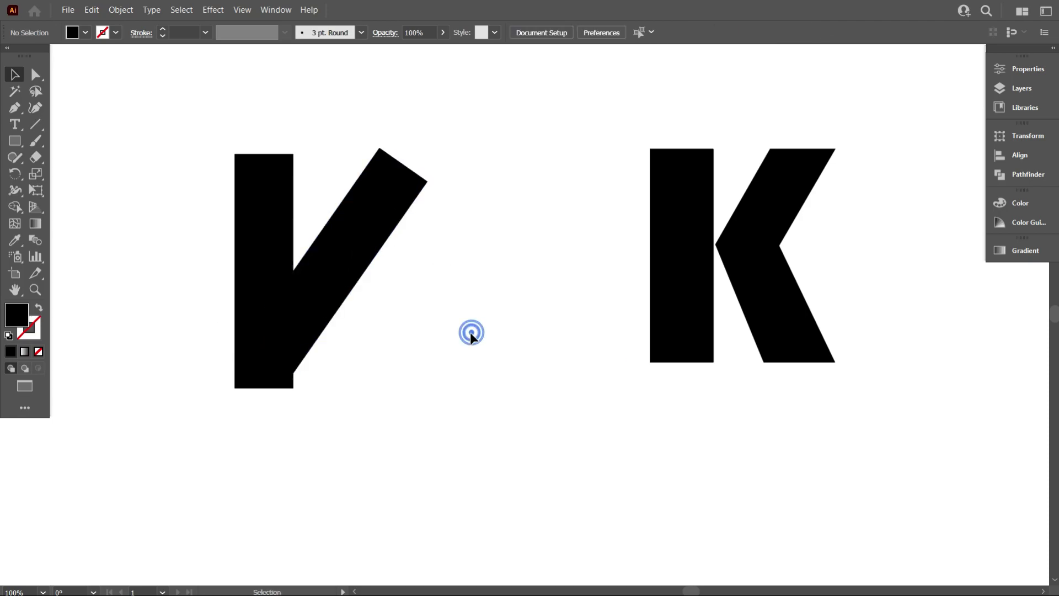
pyautogui.click(353, 249)
# Step: Reflect a copy of the diagonal bar across the vertical axis
pyautogui.rightClick(371, 224)
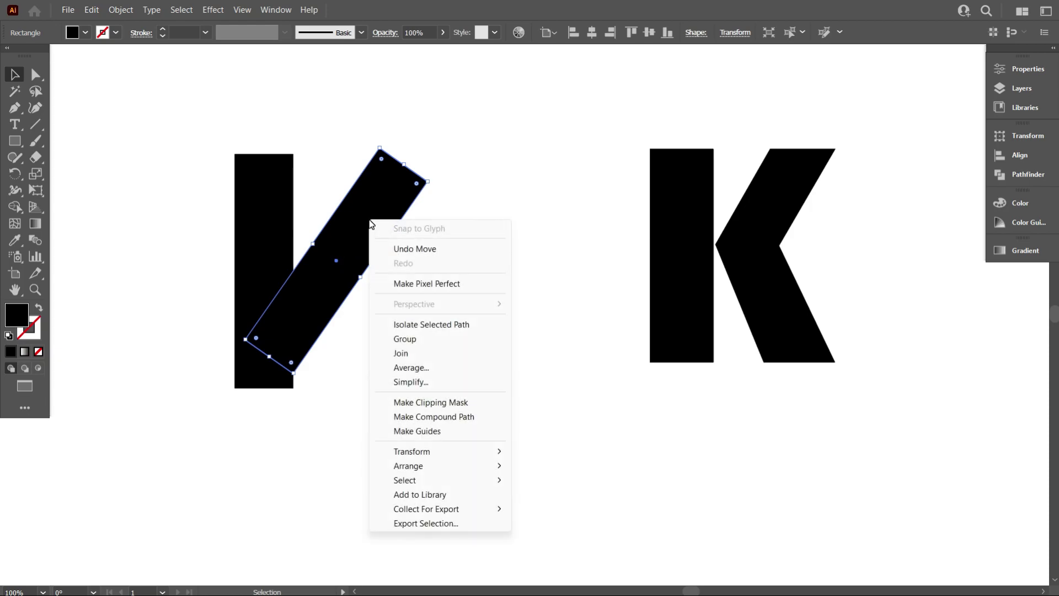
pyautogui.moveTo(442, 452)
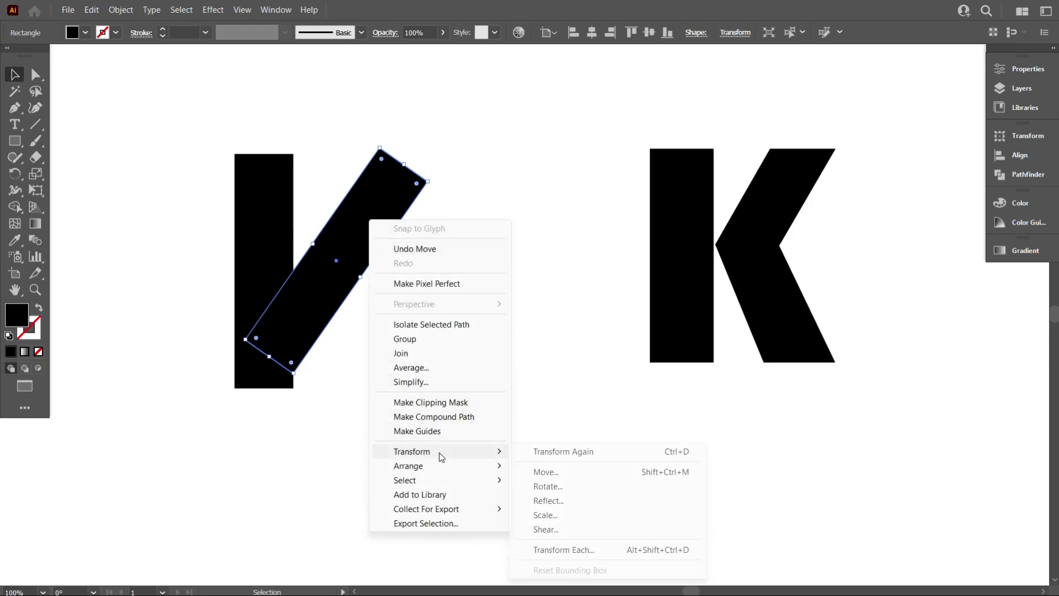
pyautogui.click(571, 501)
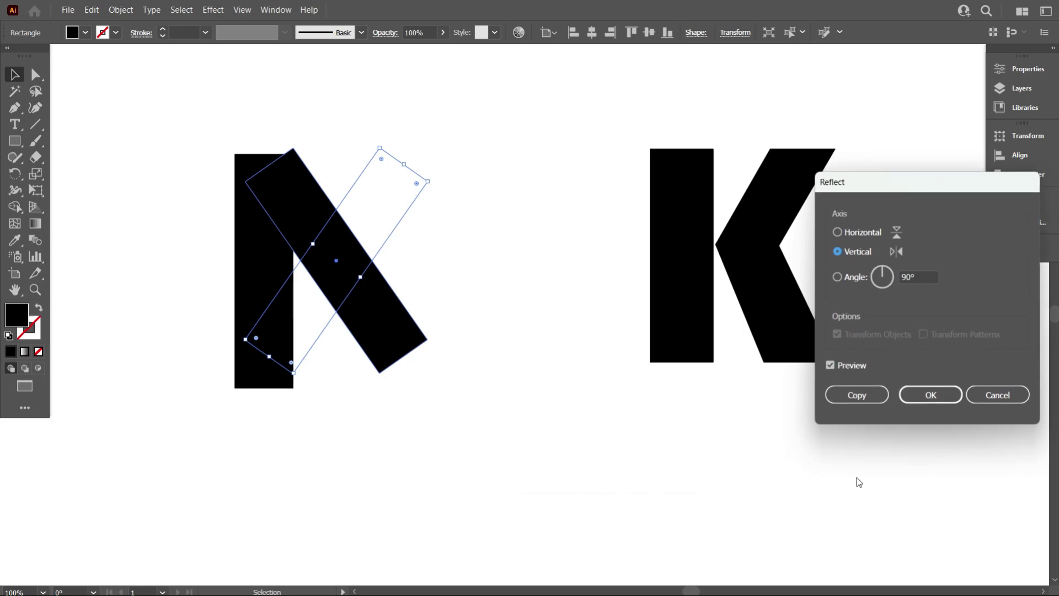
pyautogui.click(861, 396)
pyautogui.click(544, 459)
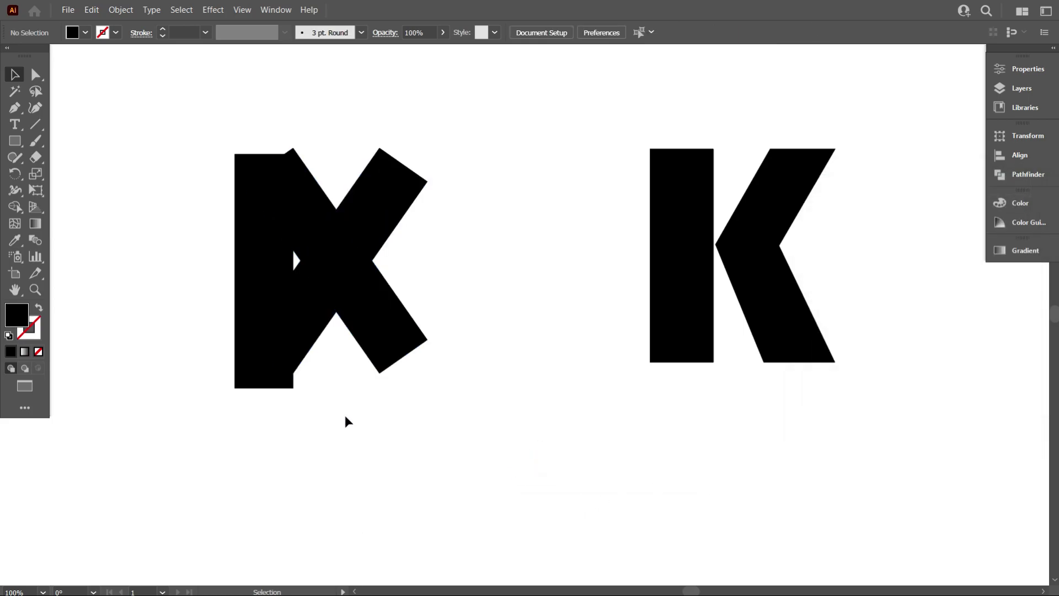
# Step: Drag the crossed bars right off the upright bar, then reselect both bars of the X
pyautogui.scroll(1, 188, 389)
pyautogui.scroll(1, 193, 390)
pyautogui.scroll(1, 600, 427)
pyautogui.moveTo(667, 431); pyautogui.dragTo(588, 283)
pyautogui.scroll(-2, 563, 407)
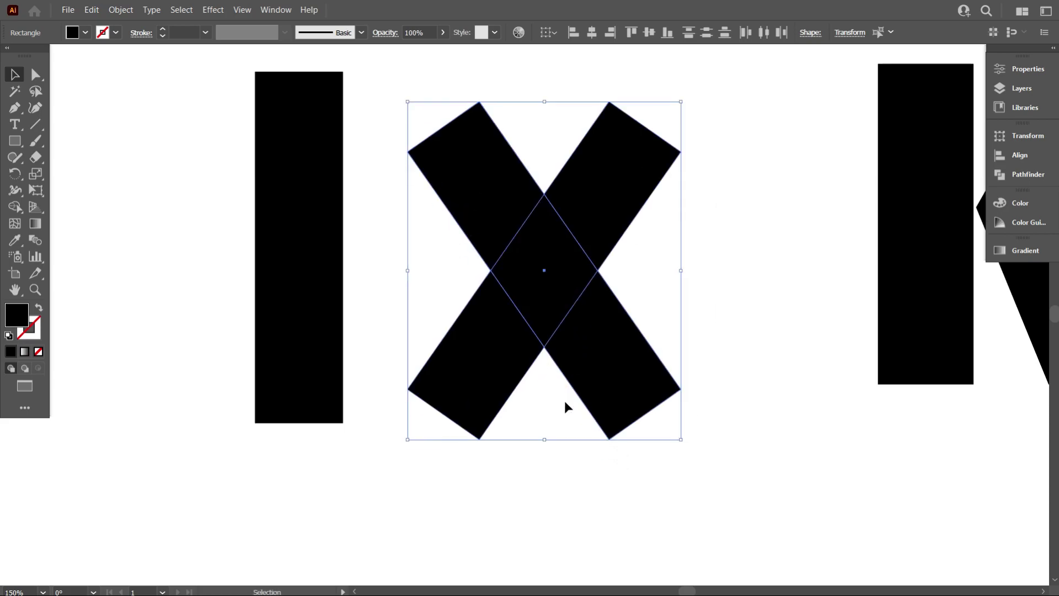
pyautogui.scroll(-1, 554, 469)
pyautogui.click(554, 468)
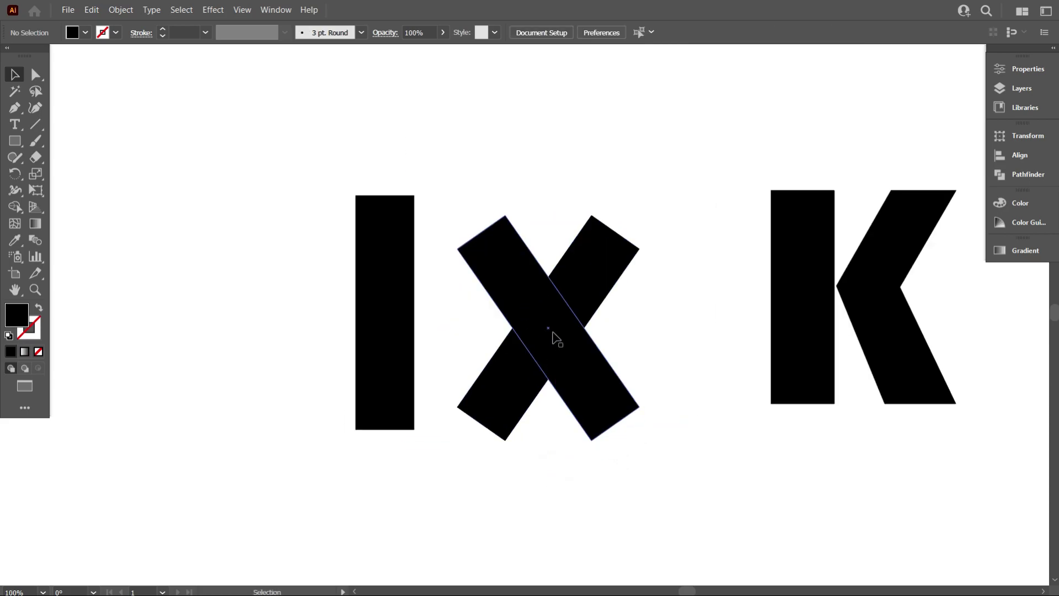
pyautogui.scroll(-2, 499, 440)
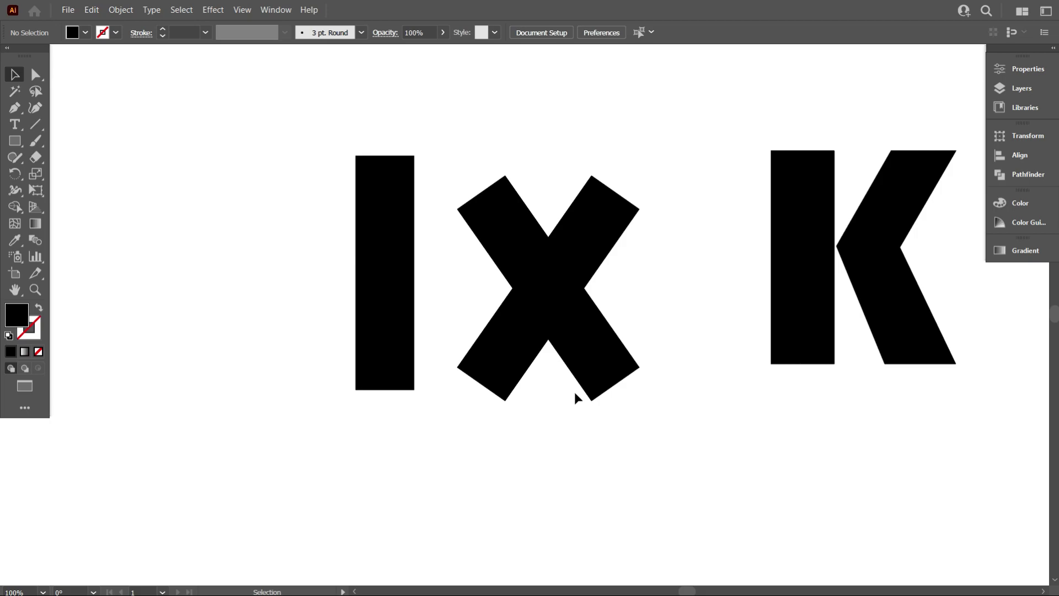
pyautogui.moveTo(648, 454); pyautogui.dragTo(534, 228)
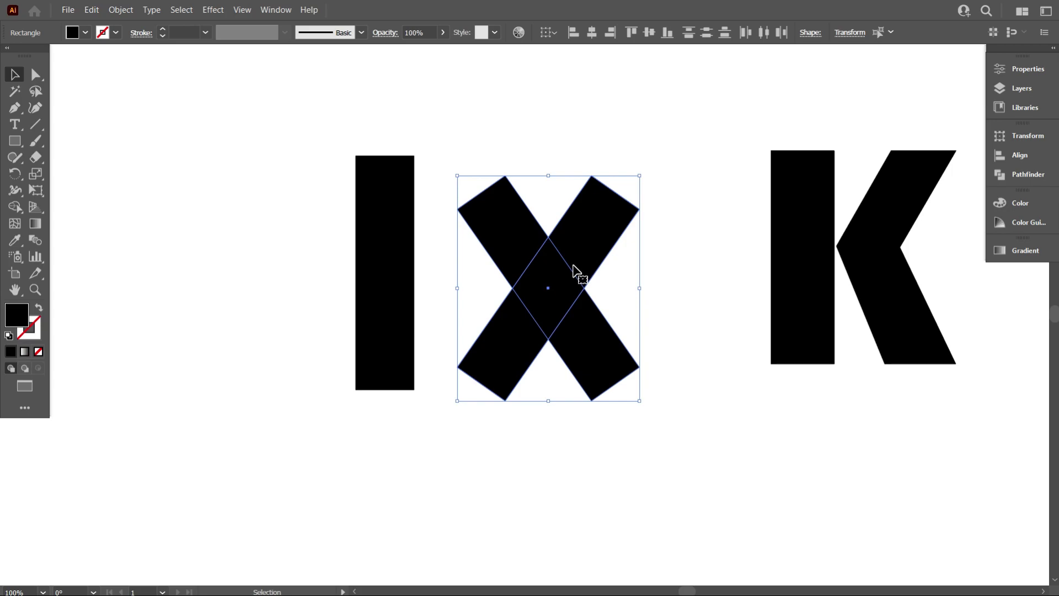
# Step: Group the two crossed bars into a single X
pyautogui.rightClick(563, 231)
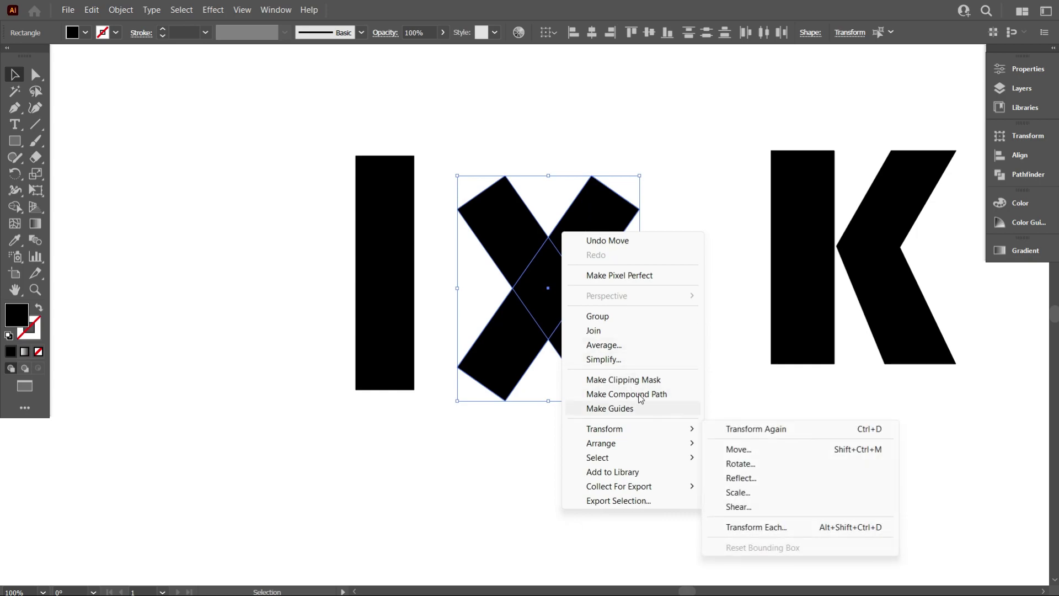
pyautogui.click(635, 319)
pyautogui.click(685, 435)
# Step: Vertically centre-align the upright bar and the X
pyautogui.scroll(2, 662, 447)
pyautogui.moveTo(655, 461); pyautogui.dragTo(356, 139)
pyautogui.click(650, 32)
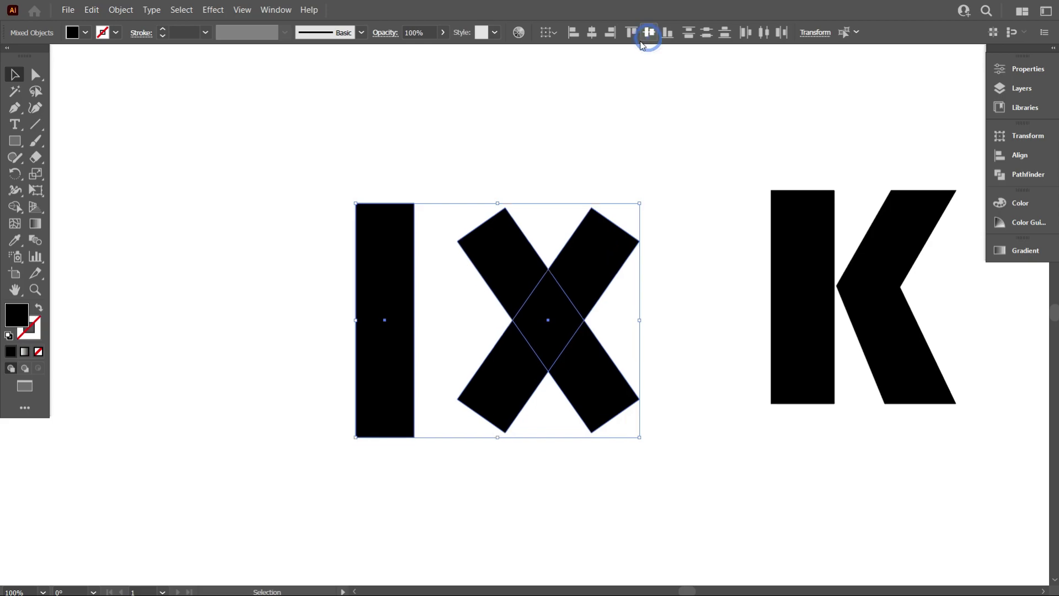
pyautogui.click(611, 94)
pyautogui.scroll(2, 414, 380)
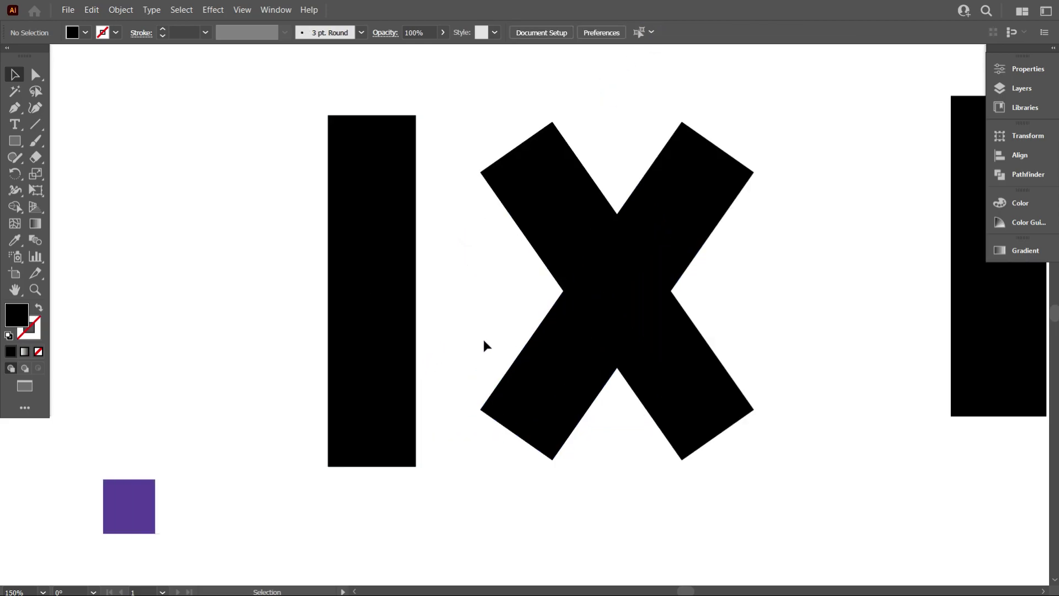
# Step: In Outline view, slide the X left until its crossing meets the upright bar's right edge
pyautogui.scroll(1, 484, 339)
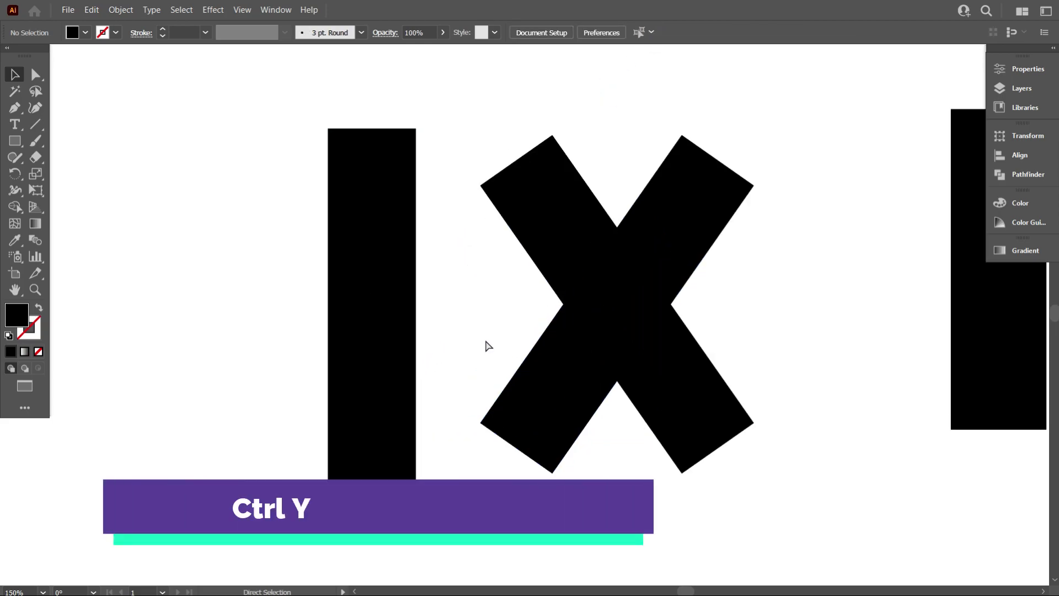
pyautogui.hotkey('ctrl', 'y')
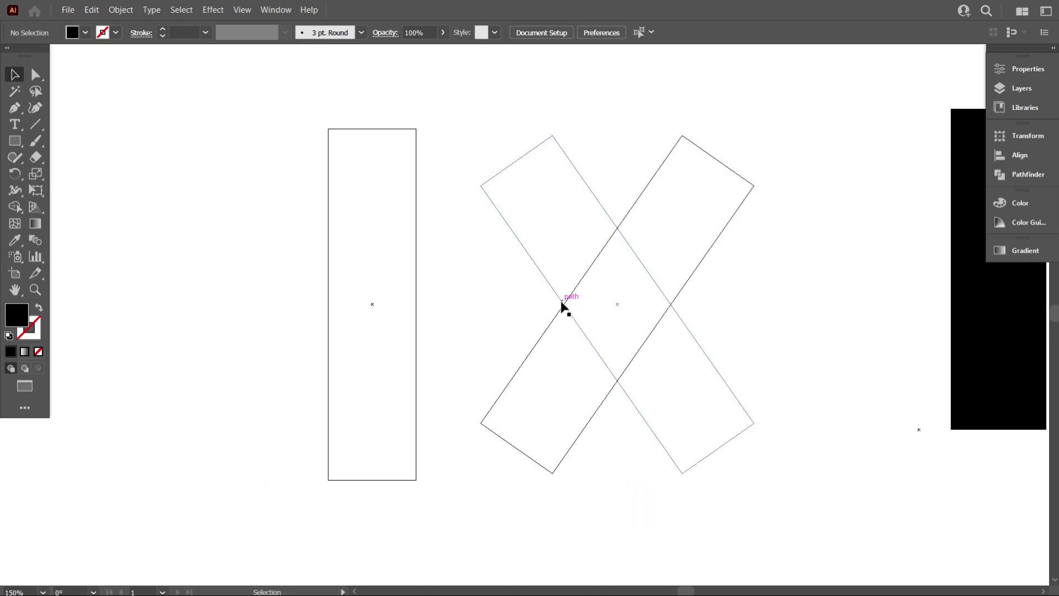
pyautogui.moveTo(566, 306); pyautogui.dragTo(419, 309)
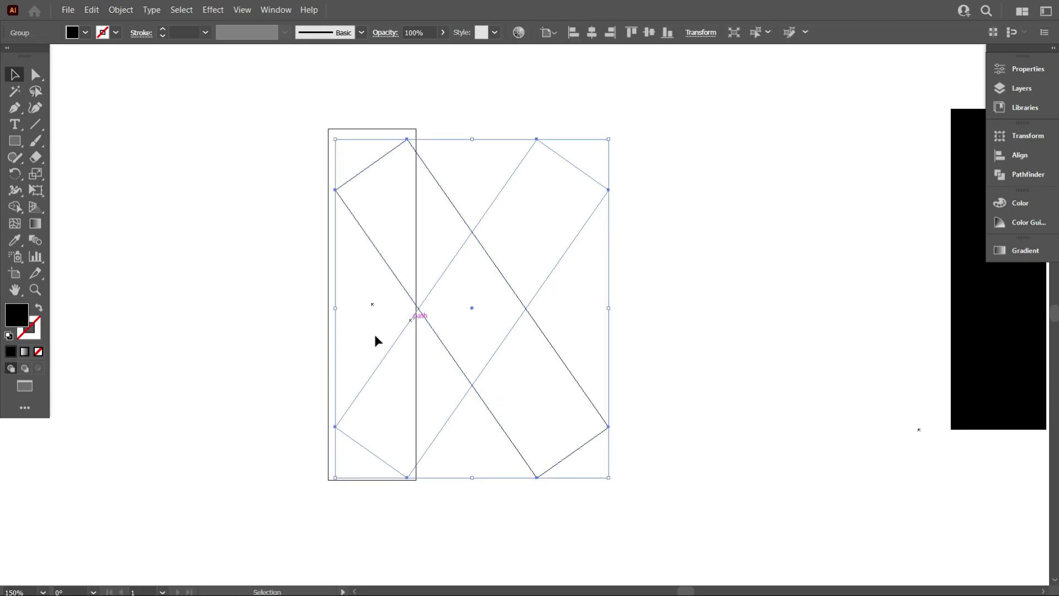
pyautogui.click(282, 329)
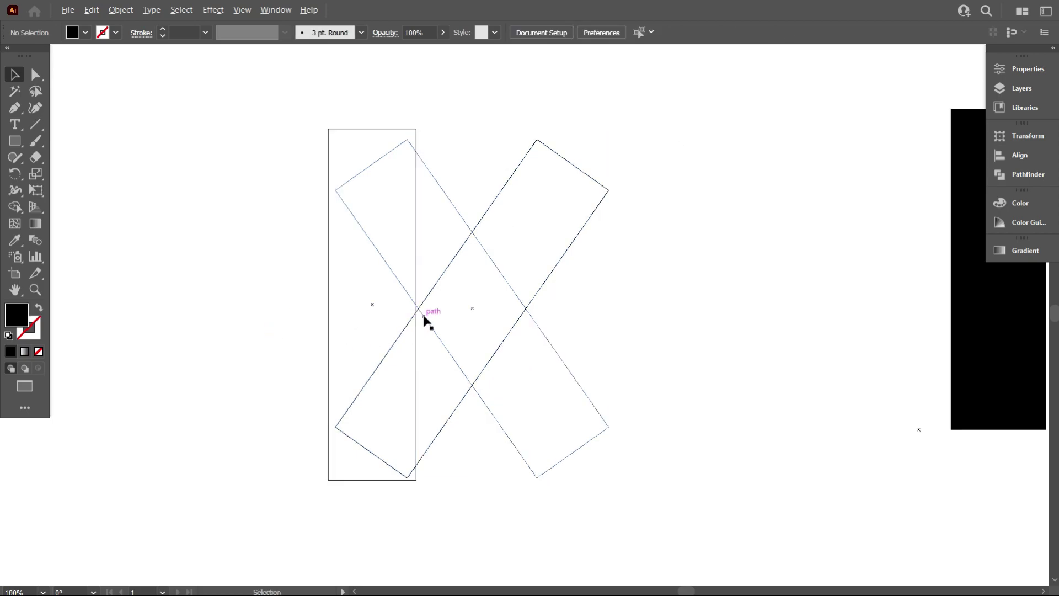
pyautogui.keyDown('alt'); pyautogui.scroll(-2, 451, 329); pyautogui.keyUp('alt')
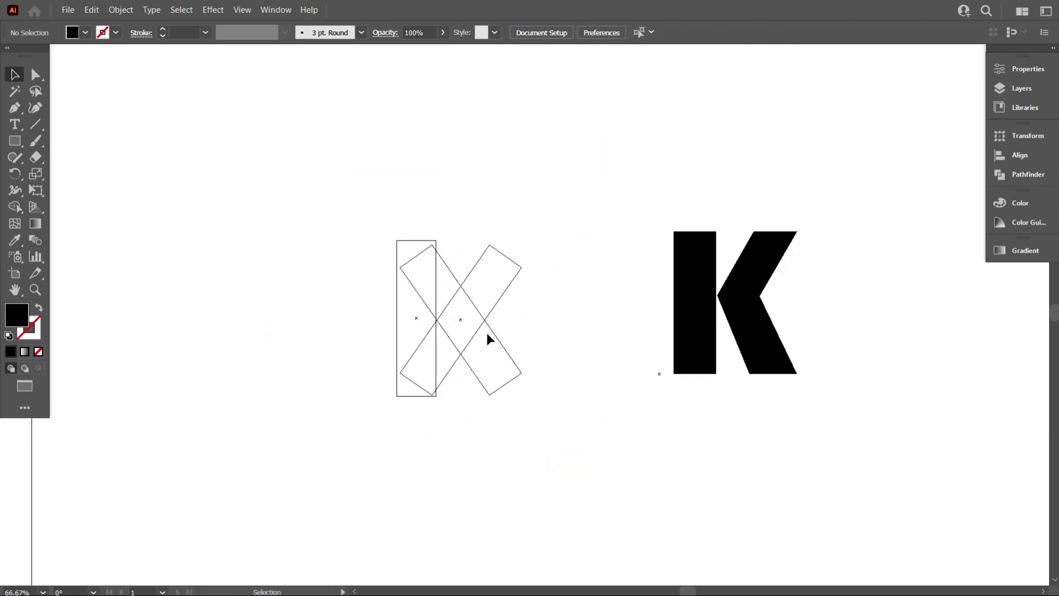
pyautogui.keyDown('alt'); pyautogui.scroll(1, 487, 333); pyautogui.keyUp('alt')
pyautogui.keyDown('alt'); pyautogui.scroll(5, 416, 293); pyautogui.keyUp('alt')
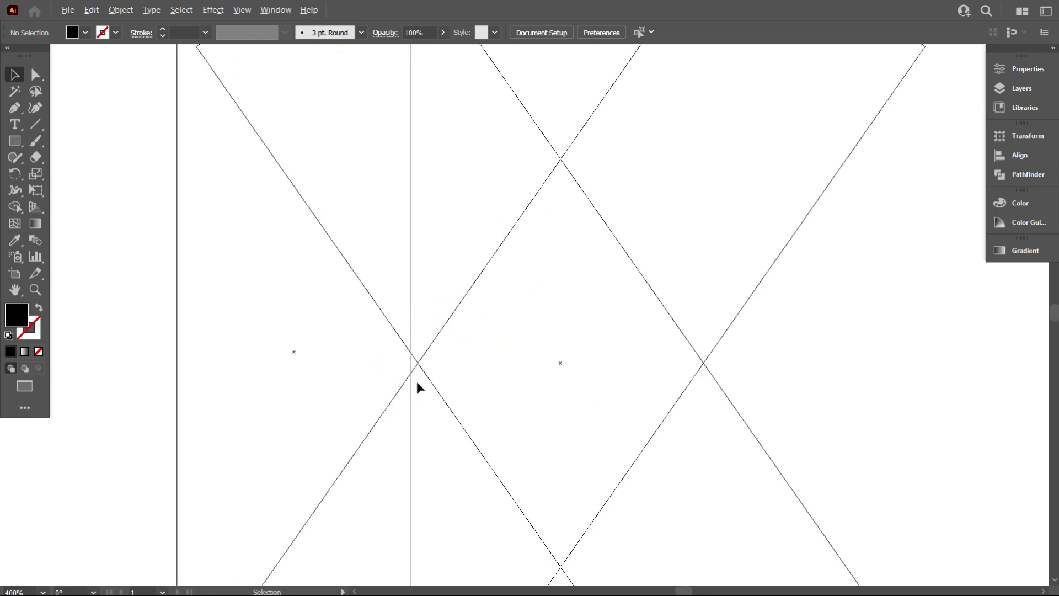
pyautogui.moveTo(416, 359); pyautogui.dragTo(406, 359)
pyautogui.click(454, 364)
# Step: Back in Preview, vertically centre the upright bar and X, then select the whole left K
pyautogui.hotkey('ctrl', 'y')
pyautogui.hotkey('ctrl', 'y')
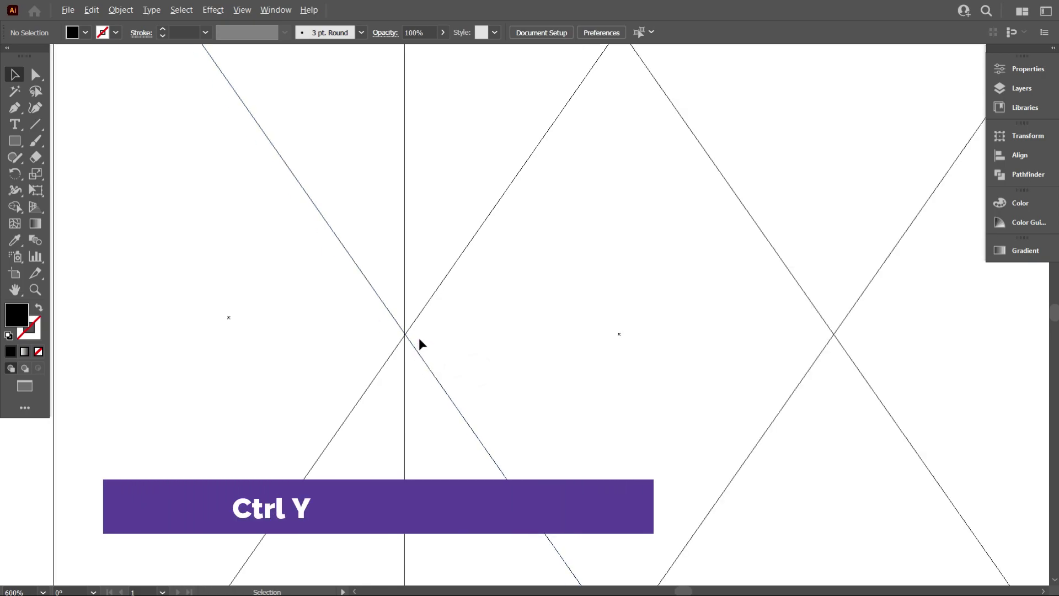
pyautogui.keyDown('alt'); pyautogui.scroll(-3, 452, 337); pyautogui.keyUp('alt')
pyautogui.keyDown('alt'); pyautogui.scroll(-1, 491, 329); pyautogui.keyUp('alt')
pyautogui.scroll(-1, 511, 335)
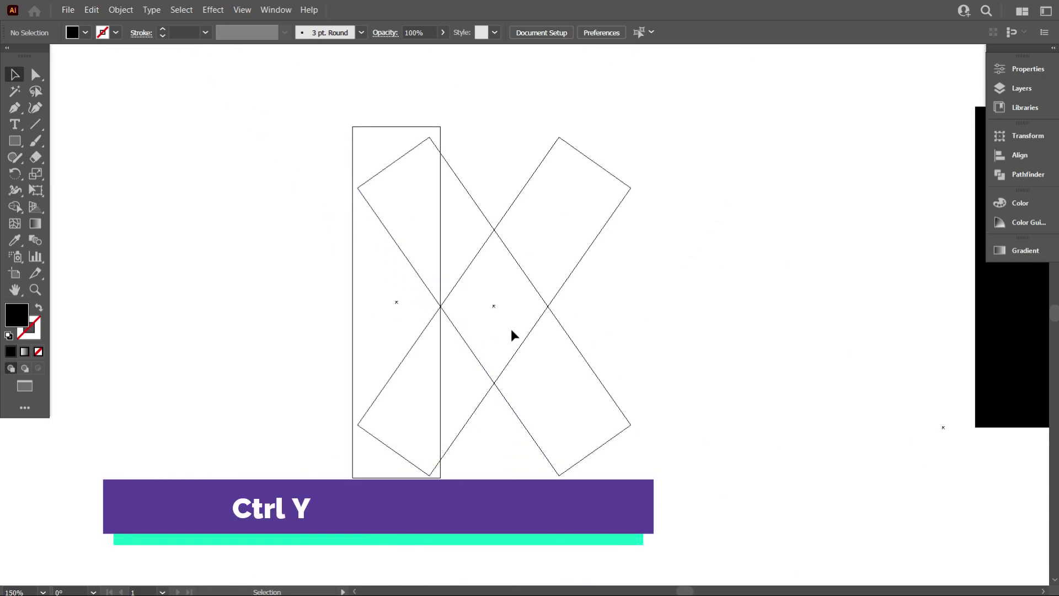
pyautogui.hotkey('ctrl', 'y')
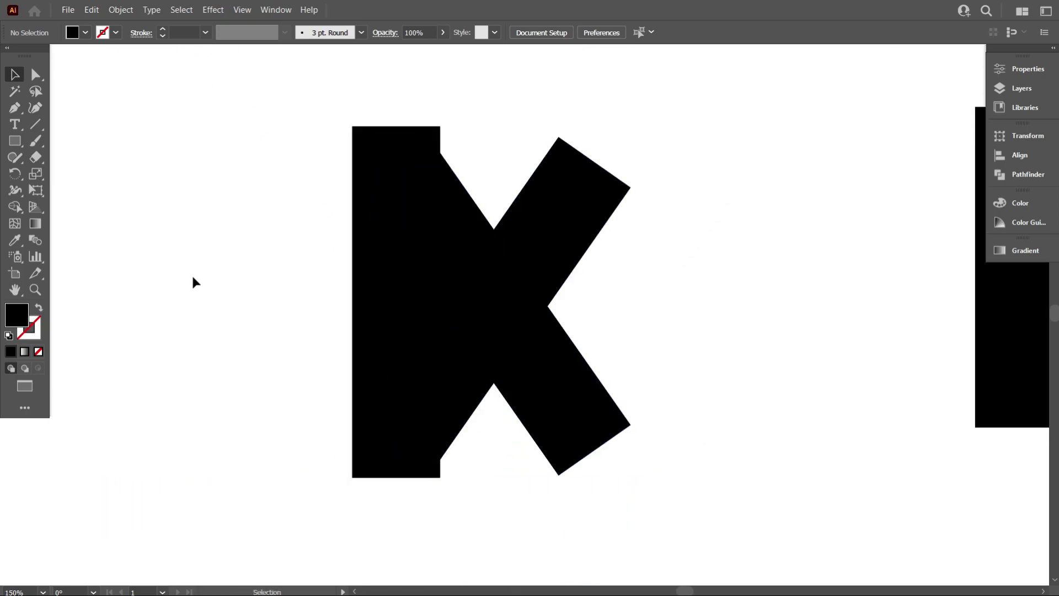
pyautogui.moveTo(192, 276); pyautogui.dragTo(800, 417)
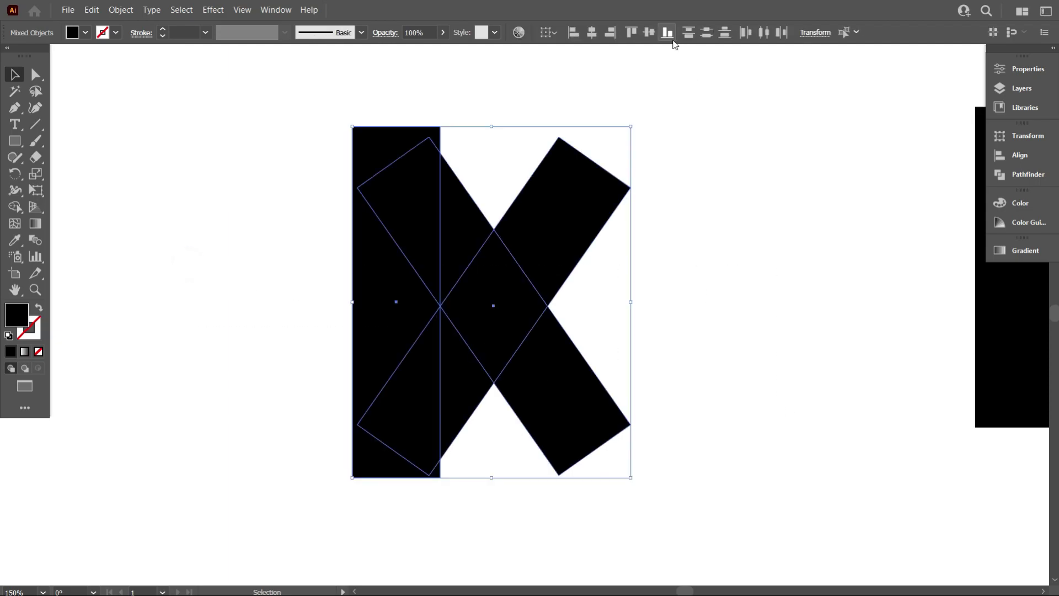
pyautogui.click(650, 33)
pyautogui.click(693, 243)
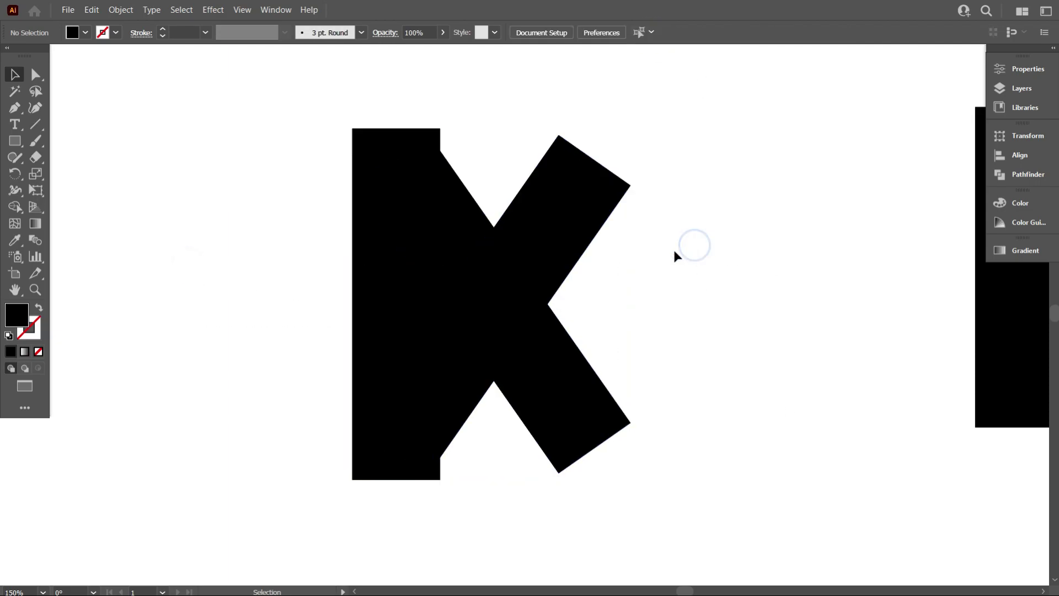
pyautogui.keyDown('alt'); pyautogui.scroll(-1, 635, 276); pyautogui.keyUp('alt')
pyautogui.moveTo(737, 444); pyautogui.dragTo(393, 163)
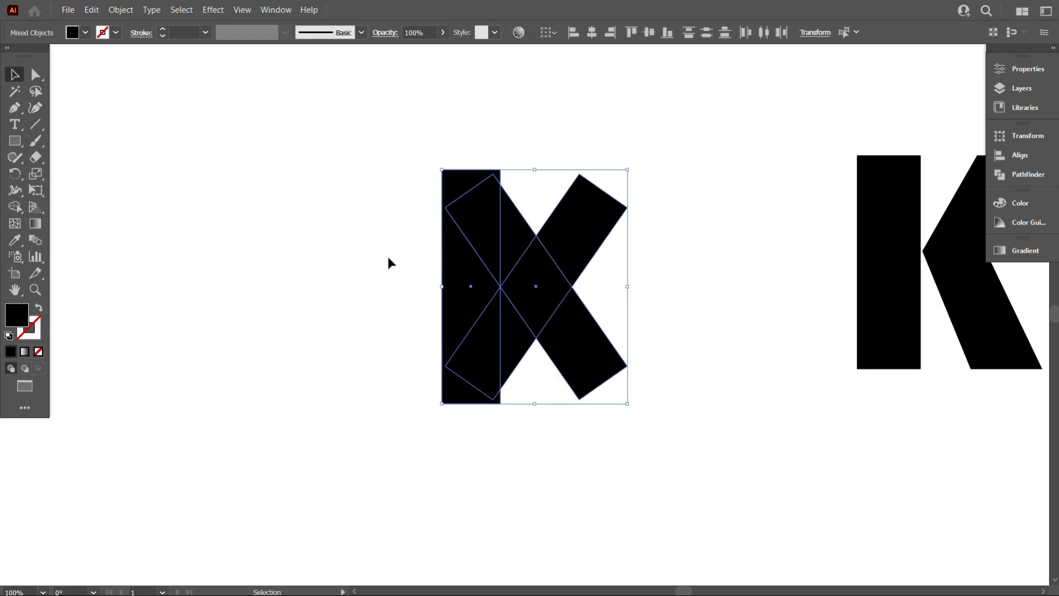
# Step: Ungroup the X and lengthen the rising bar upward and the falling bar downward
pyautogui.click(336, 223)
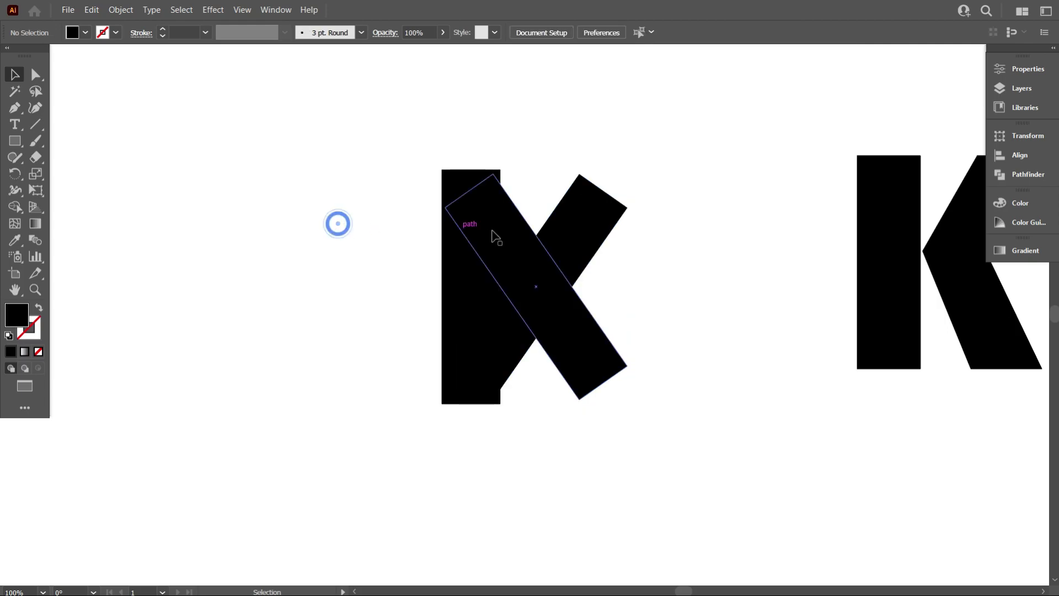
pyautogui.click(583, 226)
pyautogui.rightClick(583, 222)
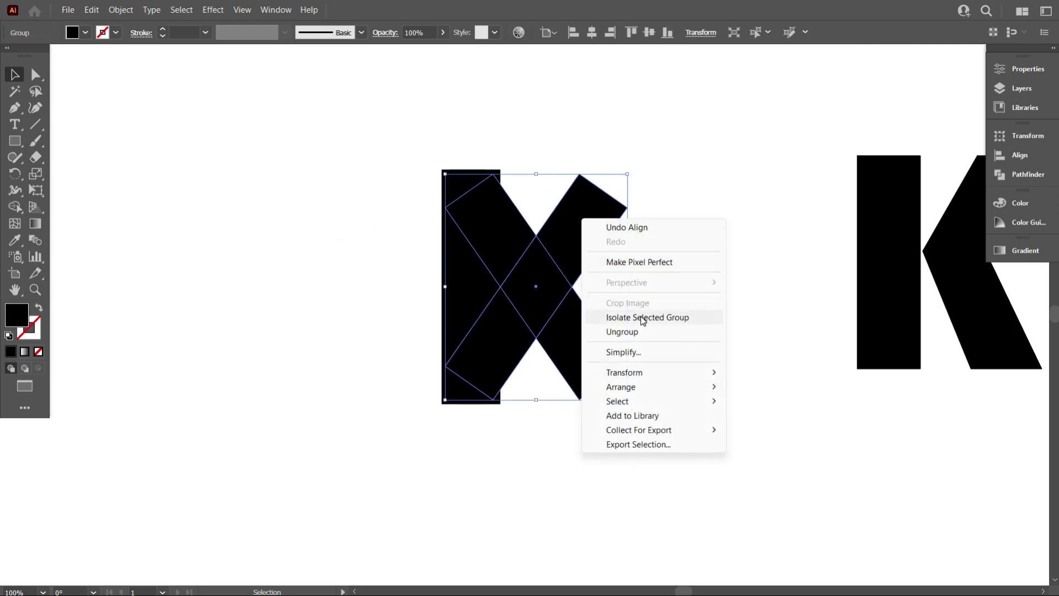
pyautogui.click(644, 333)
pyautogui.click(725, 308)
pyautogui.click(596, 230)
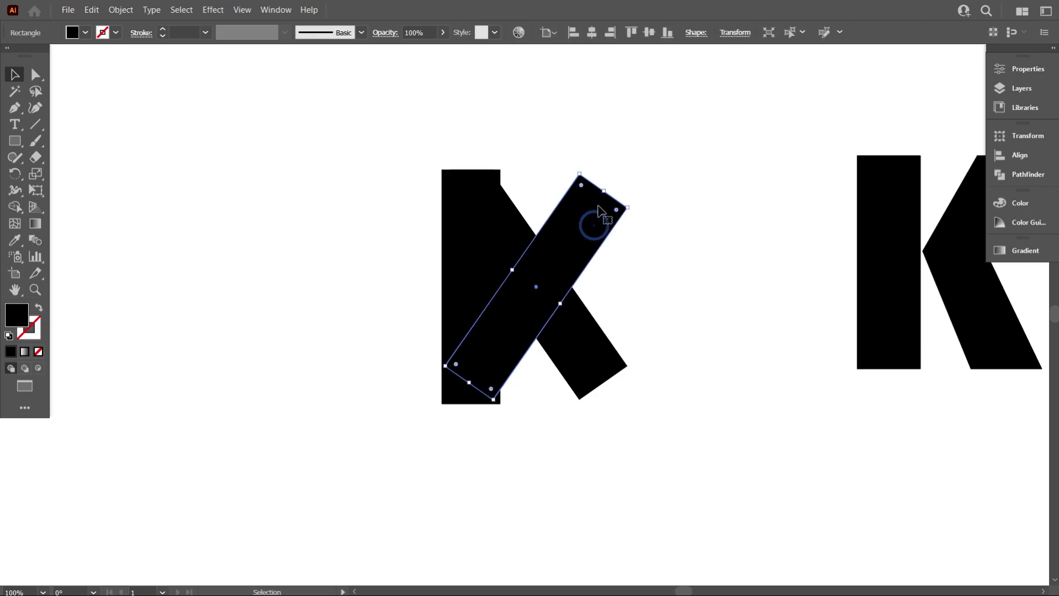
pyautogui.moveTo(605, 193); pyautogui.dragTo(685, 101)
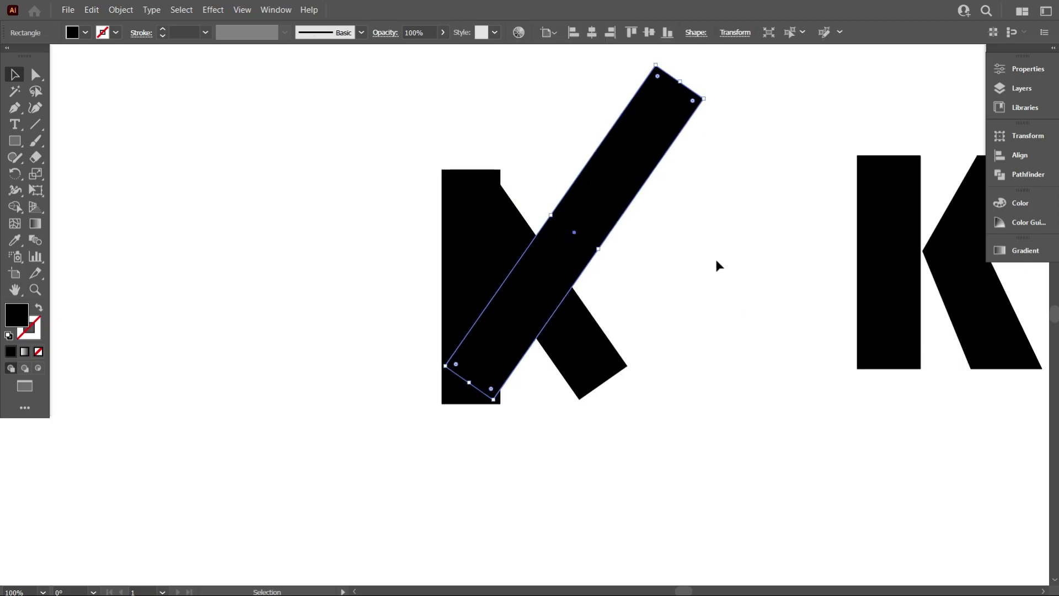
pyautogui.click(716, 262)
pyautogui.click(599, 346)
pyautogui.moveTo(607, 387); pyautogui.dragTo(720, 491)
pyautogui.click(786, 350)
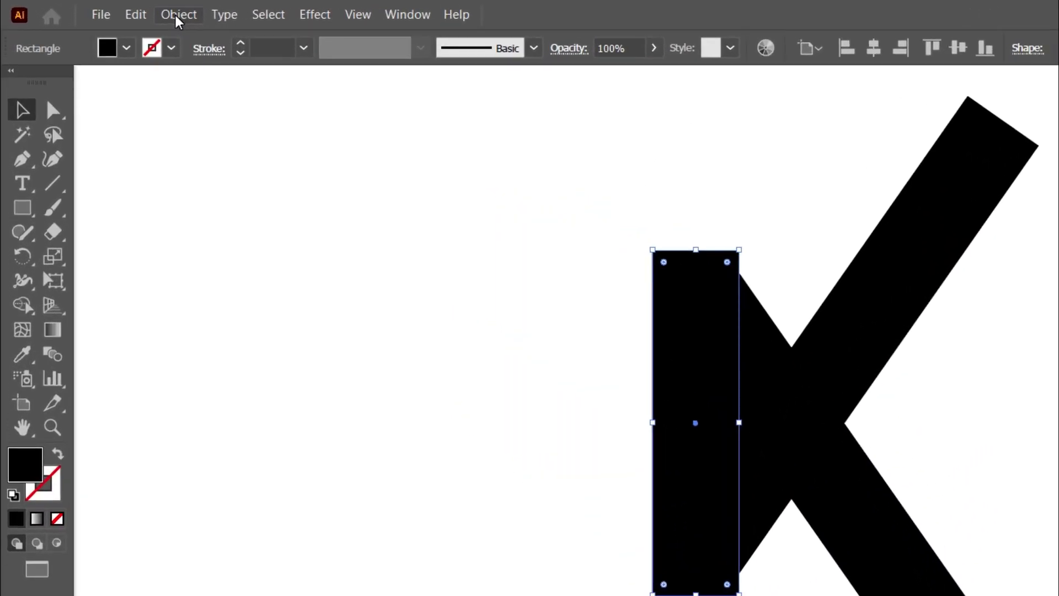
# Step: Paste a copy of the upright bar in place, widen it rightward, and select it with the bars
pyautogui.click(137, 17)
pyautogui.click(185, 108)
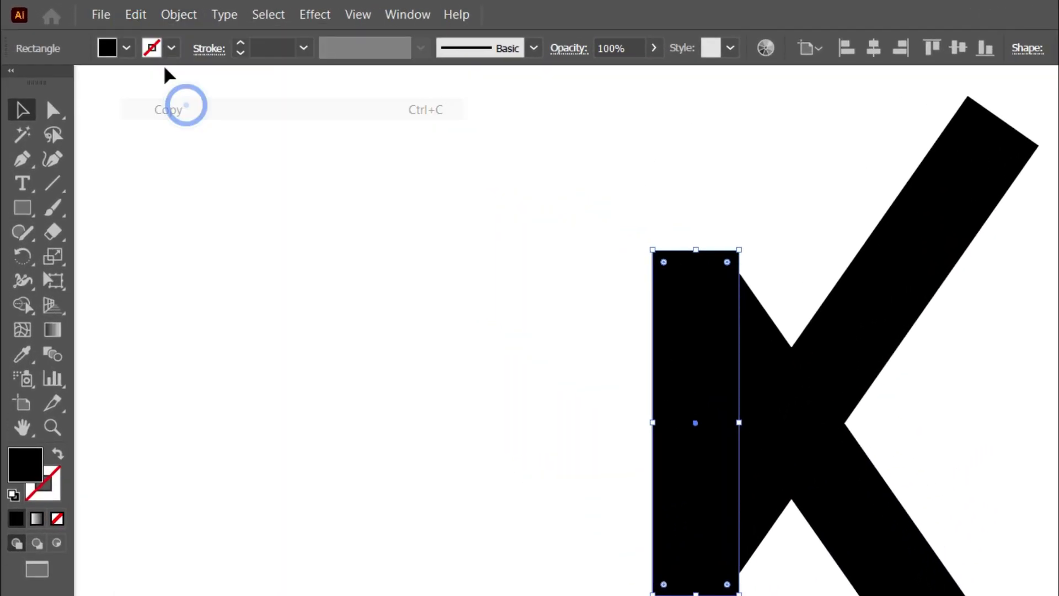
pyautogui.click(137, 18)
pyautogui.click(231, 237)
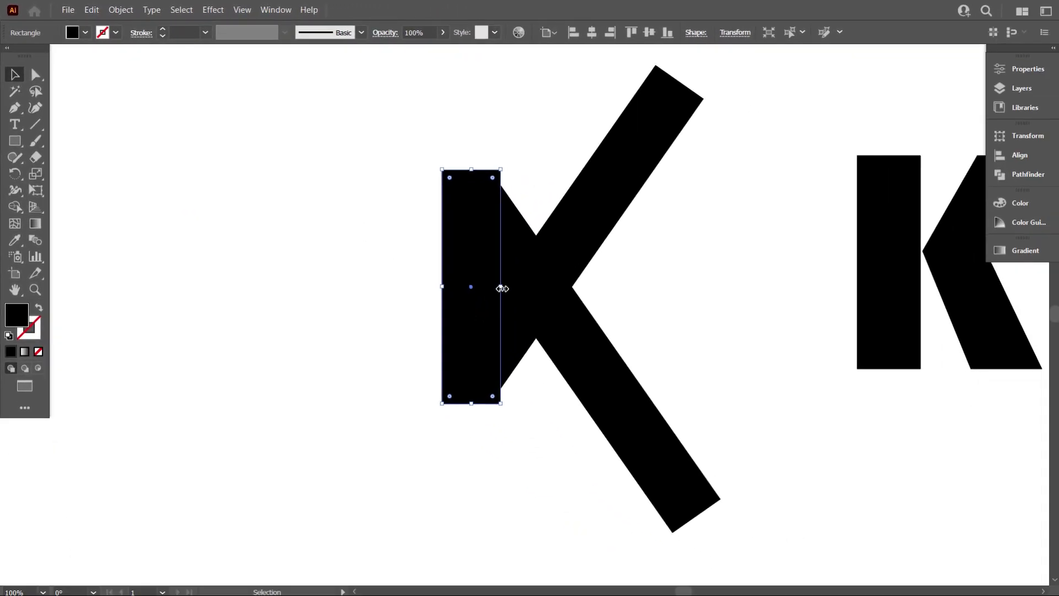
pyautogui.moveTo(605, 347); pyautogui.dragTo(943, 353)
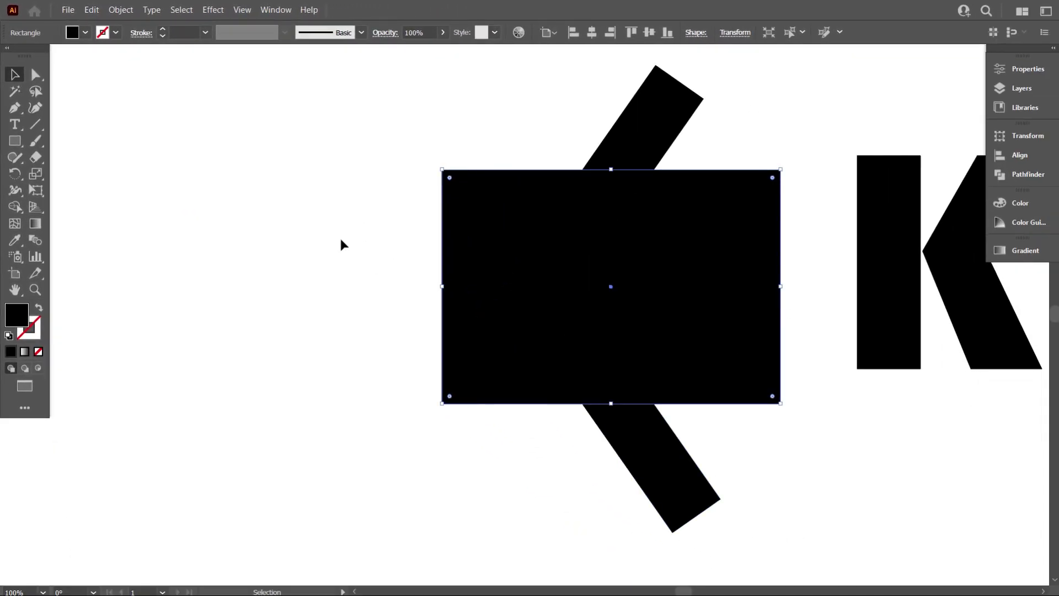
pyautogui.click(412, 291)
pyautogui.moveTo(286, 160); pyautogui.dragTo(825, 514)
# Step: Merge the overlapping band pieces into one chevron with the Shape Builder tool
pyautogui.click(15, 207)
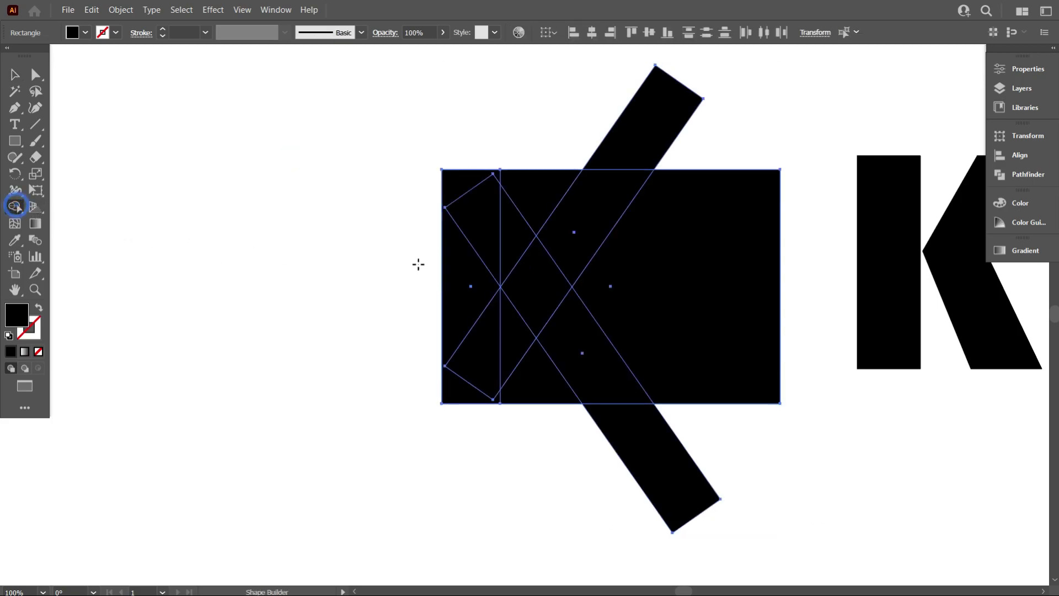
pyautogui.moveTo(584, 238)
pyautogui.mouseDown()
pyautogui.moveTo(540, 297)
pyautogui.moveTo(593, 373)
pyautogui.mouseUp()
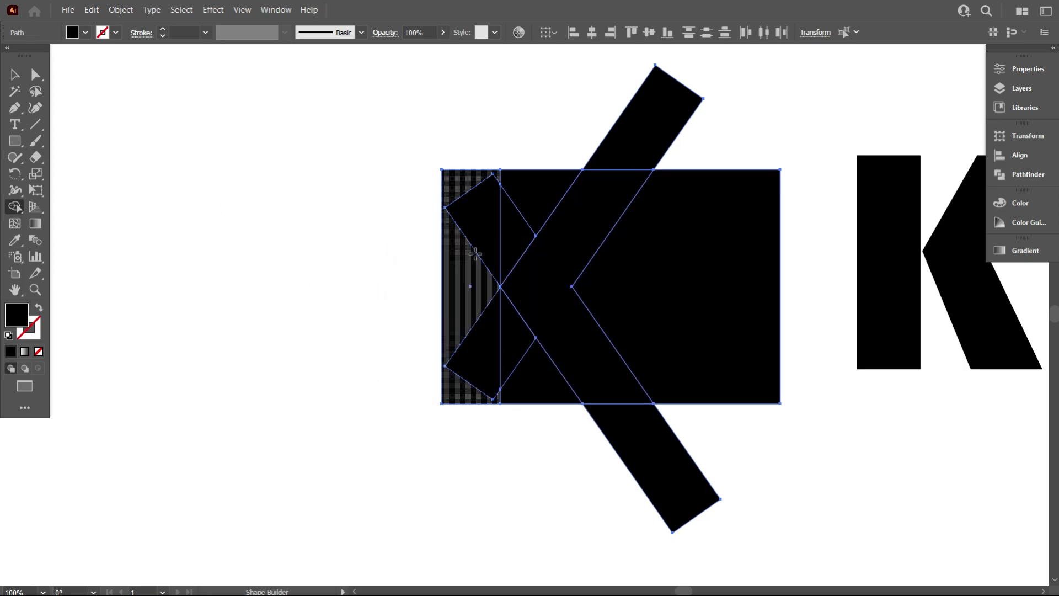
pyautogui.click(15, 76)
pyautogui.click(184, 168)
# Step: Delete the leftover piece on the left and move the new K pieces left and down
pyautogui.hotkey('ctrl', '-')
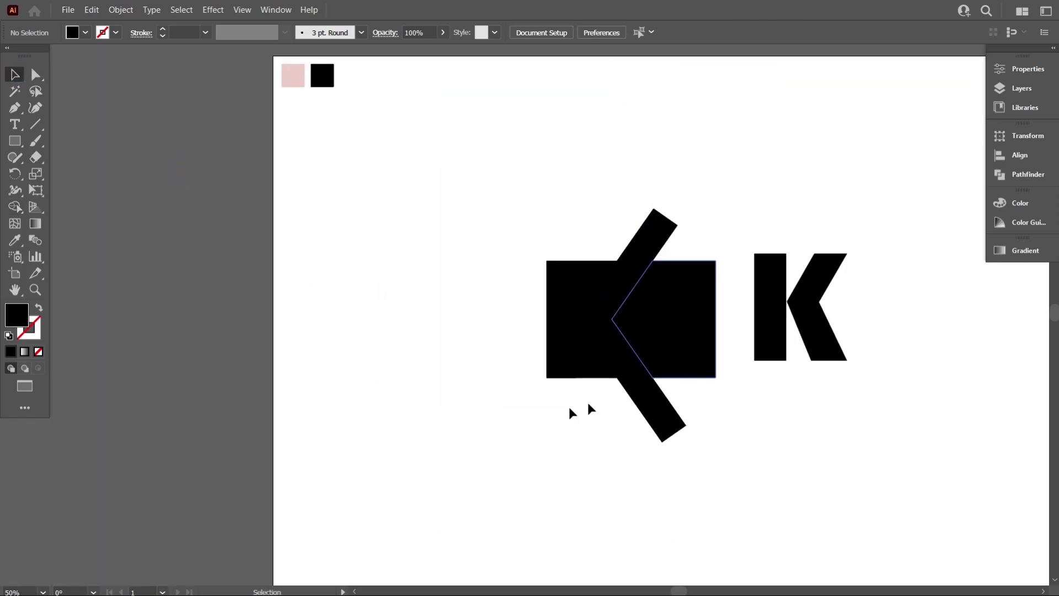
pyautogui.scroll(-1, 595, 289)
pyautogui.click(559, 287)
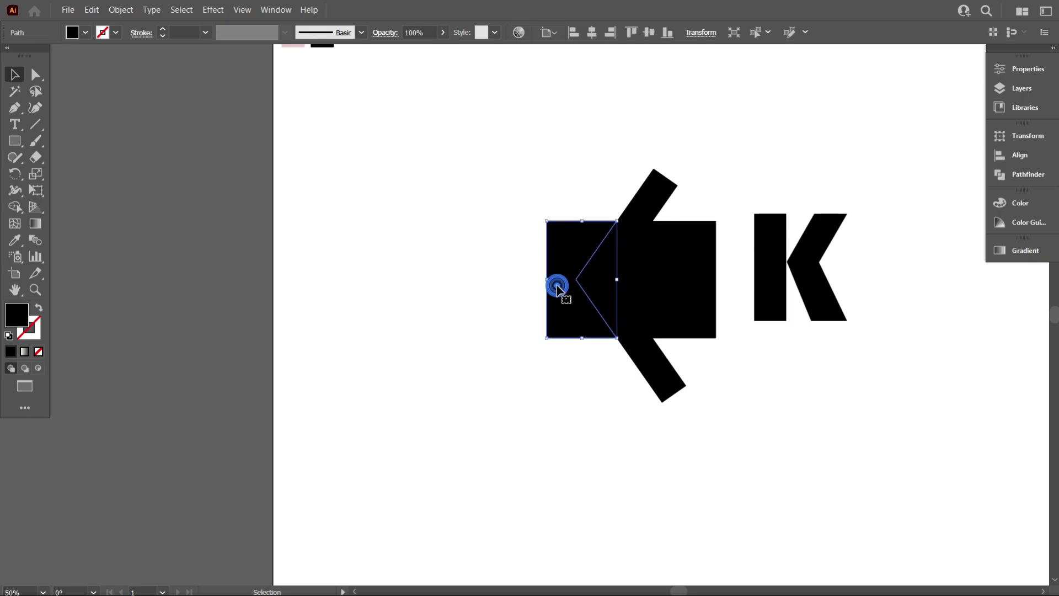
pyautogui.press('Delete')
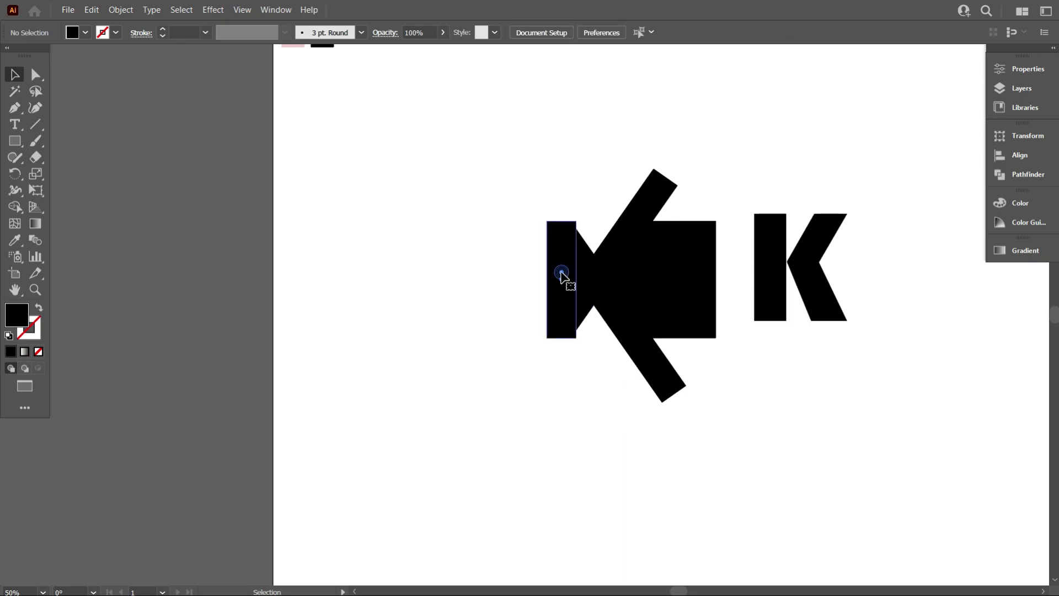
pyautogui.click(562, 274)
pyautogui.moveTo(607, 300); pyautogui.dragTo(439, 353)
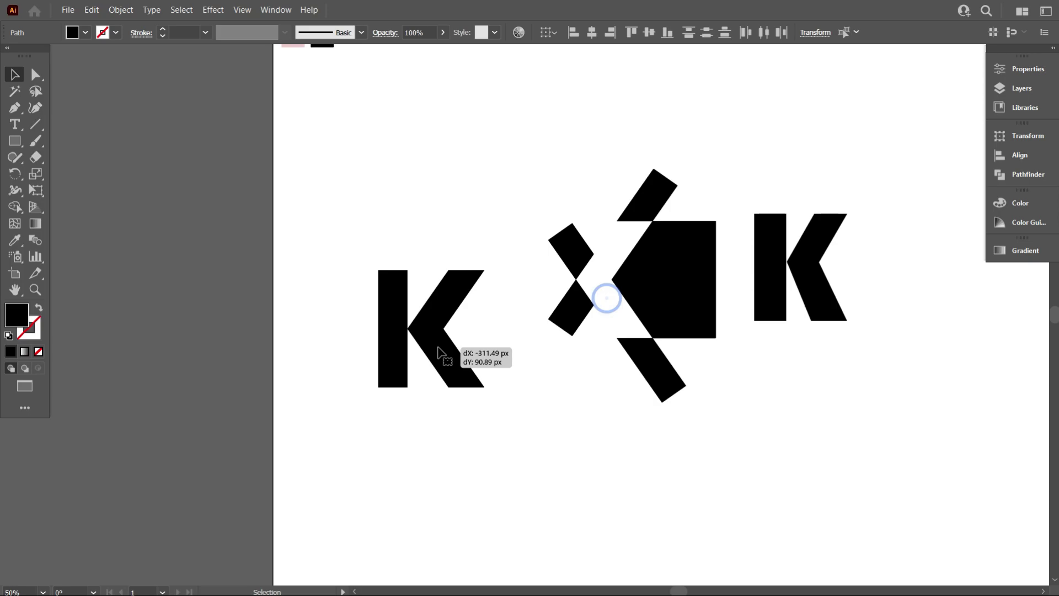
pyautogui.moveTo(438, 354); pyautogui.dragTo(439, 353)
pyautogui.click(561, 446)
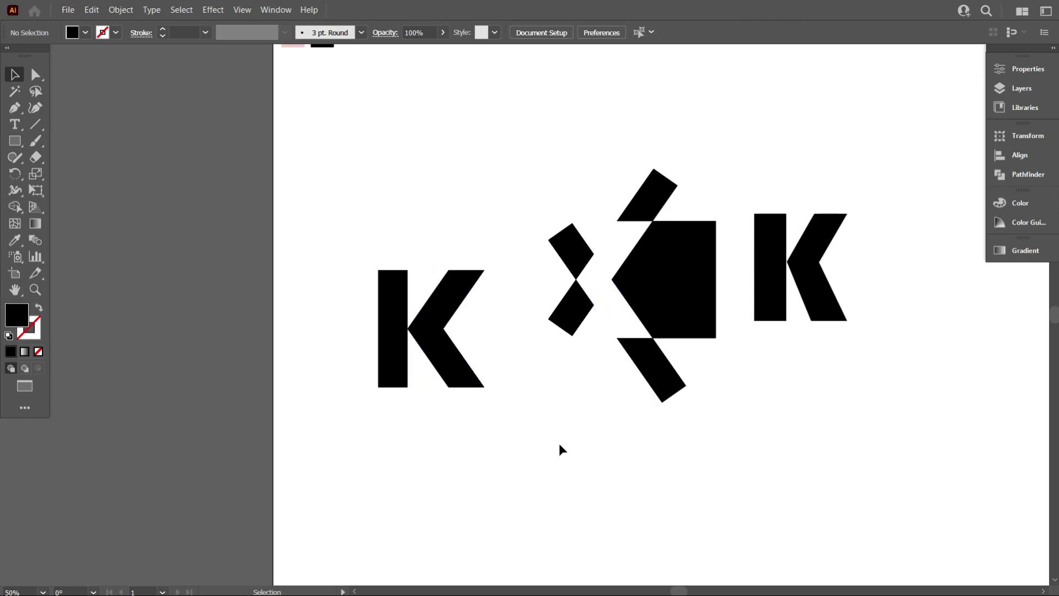
# Step: Delete the remaining leftover shapes and the original Bauhaus 93 K
pyautogui.scroll(1, 622, 366)
pyautogui.moveTo(539, 169); pyautogui.dragTo(867, 500)
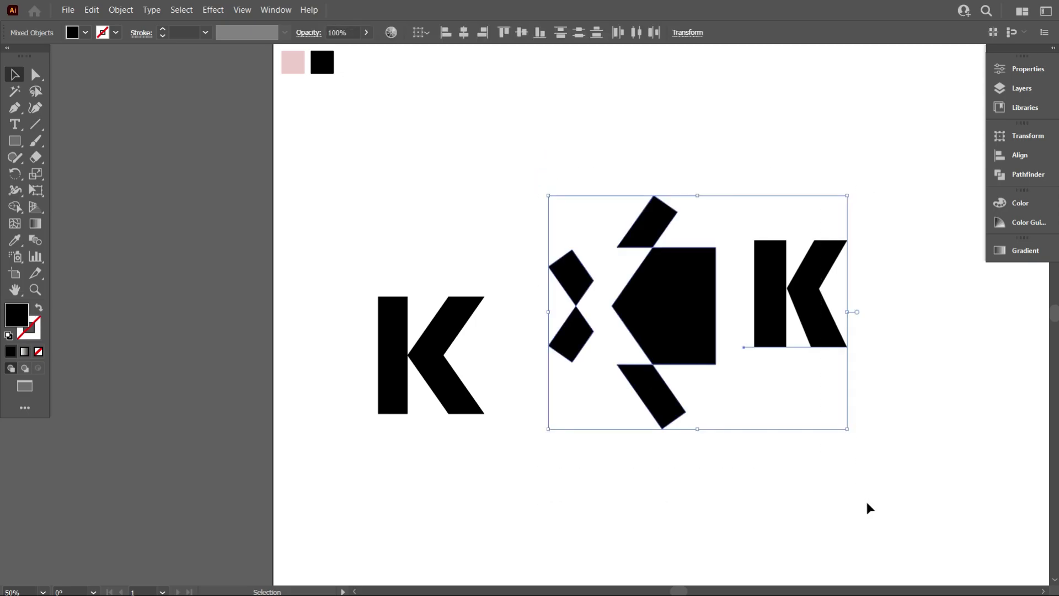
pyautogui.press('Delete')
# Step: Move the new K to the right on the artboard
pyautogui.scroll(1, 717, 503)
pyautogui.click(380, 357)
pyautogui.moveTo(383, 361); pyautogui.dragTo(767, 343)
pyautogui.scroll(-2, 690, 339)
pyautogui.hotkey('ctrl', '-')
pyautogui.click(850, 366)
# Step: At 100% zoom, pull the chevron away from the stem and set it back against it
pyautogui.hotkey('ctrl', '1')
pyautogui.hscroll(3, 530, 452)
pyautogui.moveTo(528, 359); pyautogui.dragTo(673, 347)
pyautogui.moveTo(657, 308); pyautogui.dragTo(517, 343)
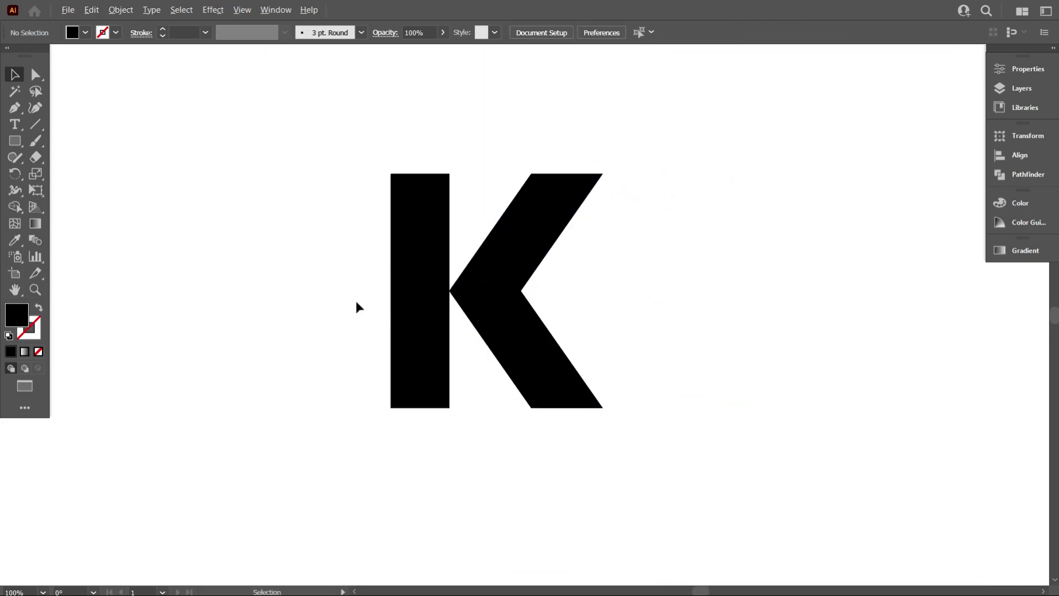
pyautogui.scroll(-2, 471, 345)
pyautogui.scroll(3, 587, 293)
pyautogui.scroll(-1, 788, 310)
pyautogui.moveTo(716, 340); pyautogui.dragTo(666, 342)
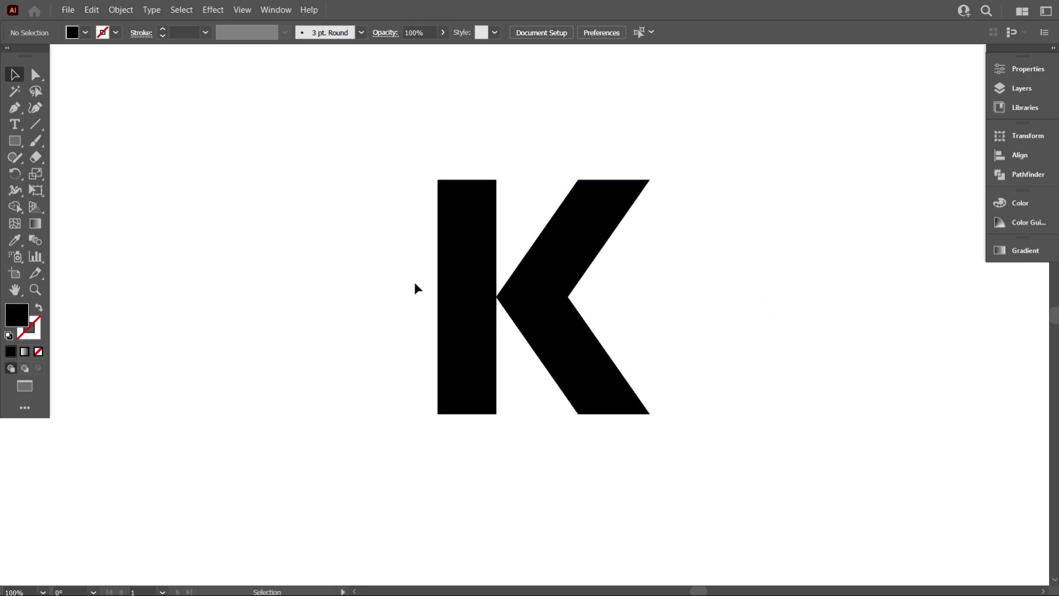
# Step: Group the two pieces of the K into a single group
pyautogui.moveTo(305, 163); pyautogui.dragTo(791, 408)
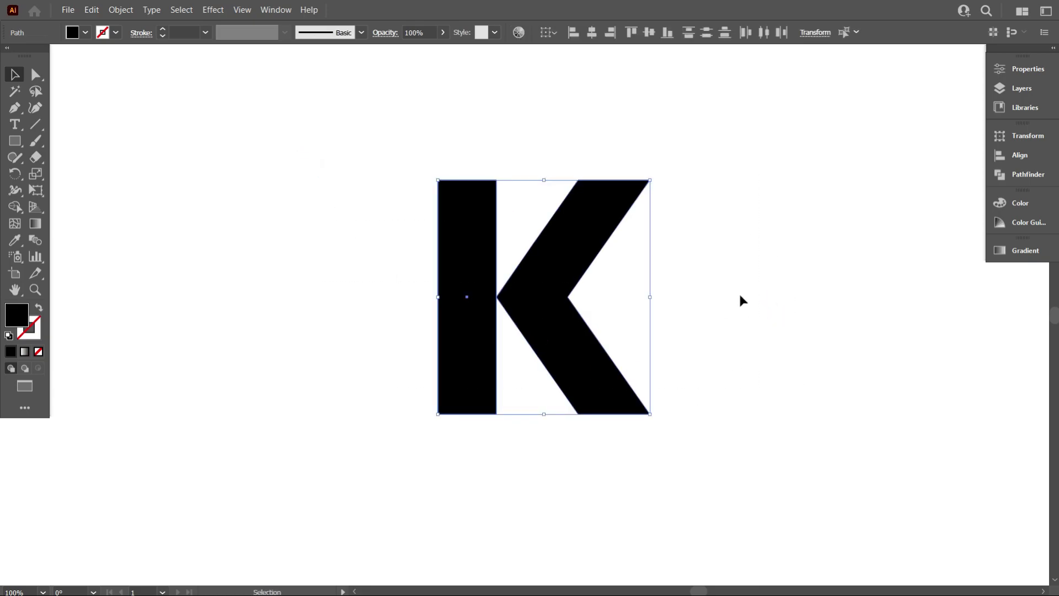
pyautogui.rightClick(703, 173)
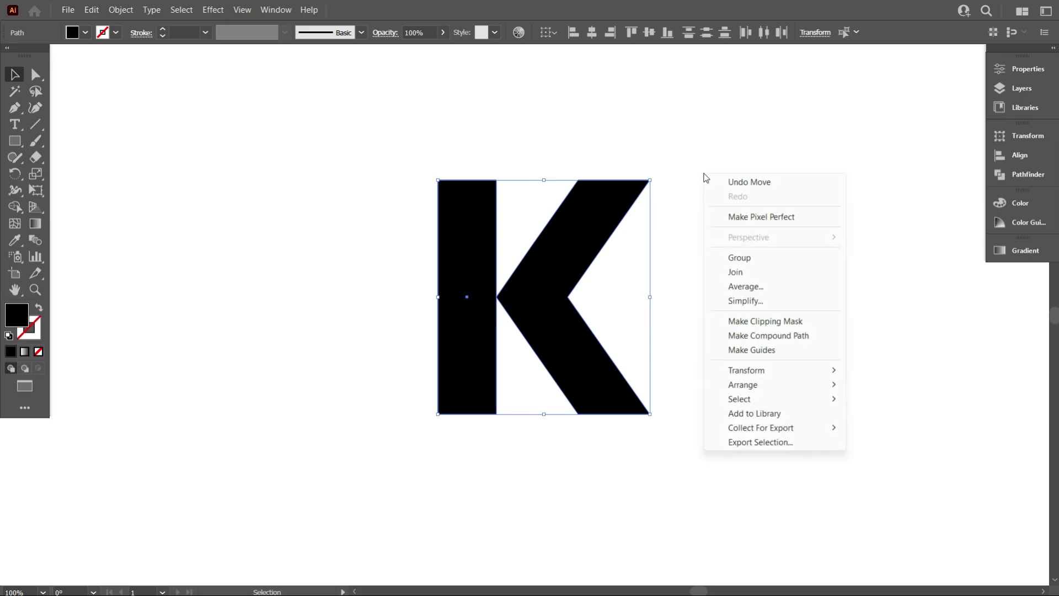
pyautogui.click(748, 258)
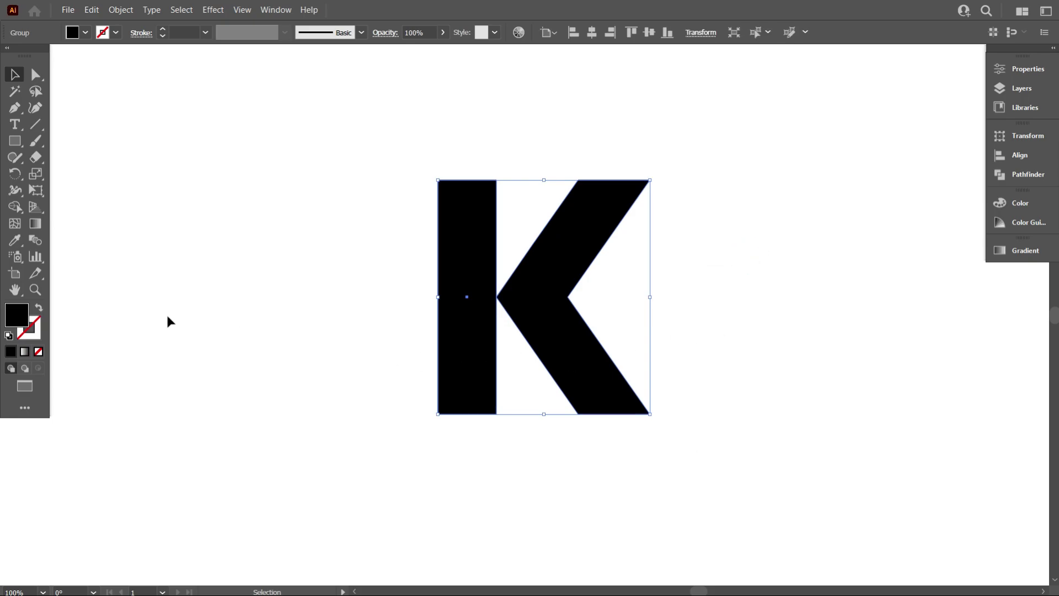
# Step: Swap the K's fill and stroke so it becomes an unfilled outline
pyautogui.click(37, 314)
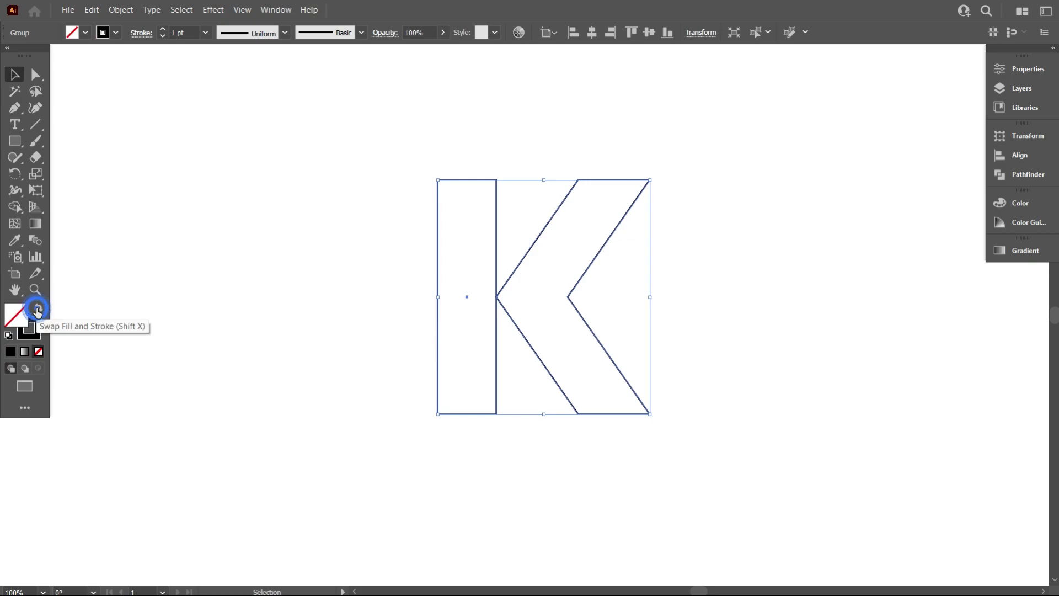
pyautogui.click(230, 358)
pyautogui.scroll(1, 419, 386)
pyautogui.scroll(1, 459, 379)
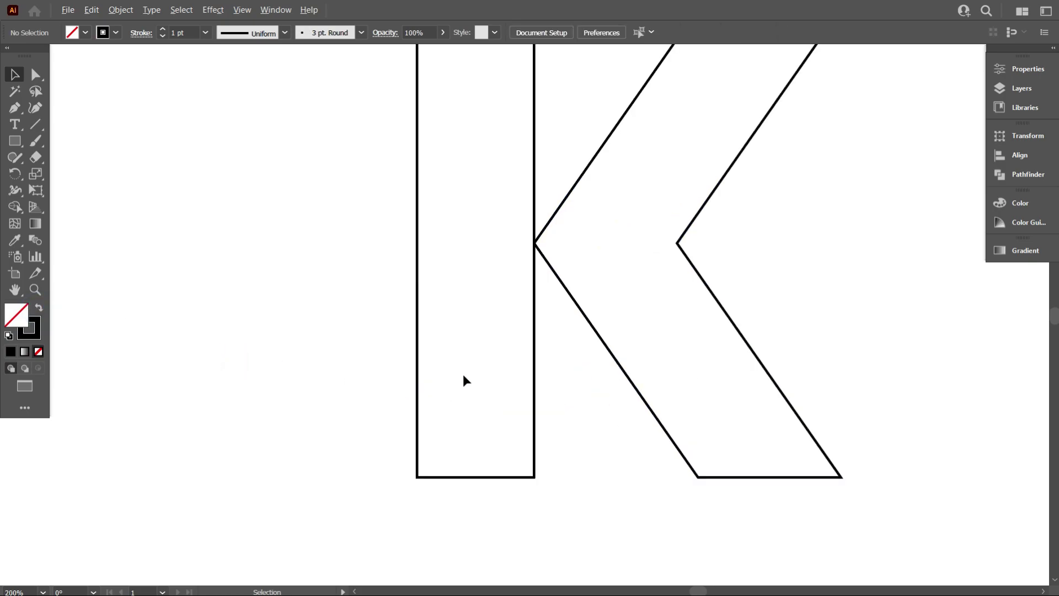
pyautogui.scroll(-1, 540, 243)
pyautogui.scroll(2, 540, 270)
pyautogui.scroll(-3, 548, 278)
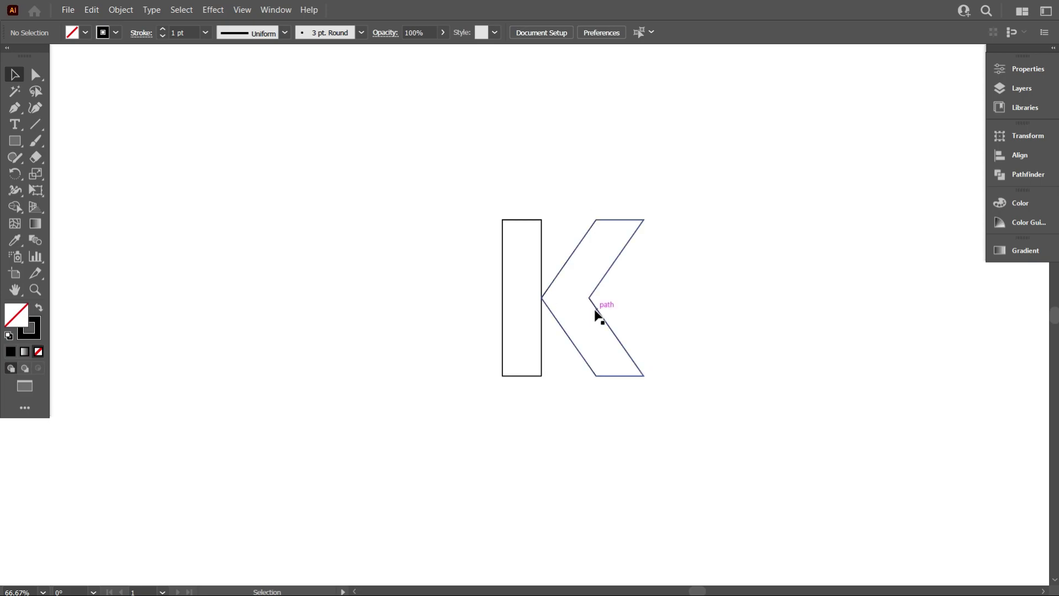
pyautogui.scroll(1, 595, 313)
pyautogui.scroll(-3, 572, 311)
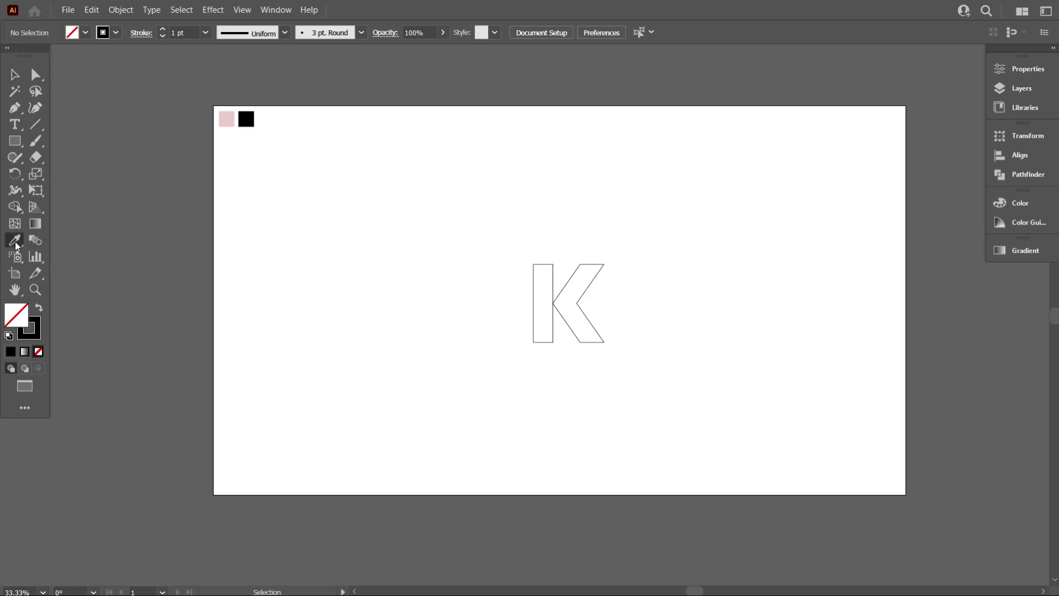
# Step: Eyedropper the pink swatch onto the K and move the pink to its stroke
pyautogui.click(227, 125)
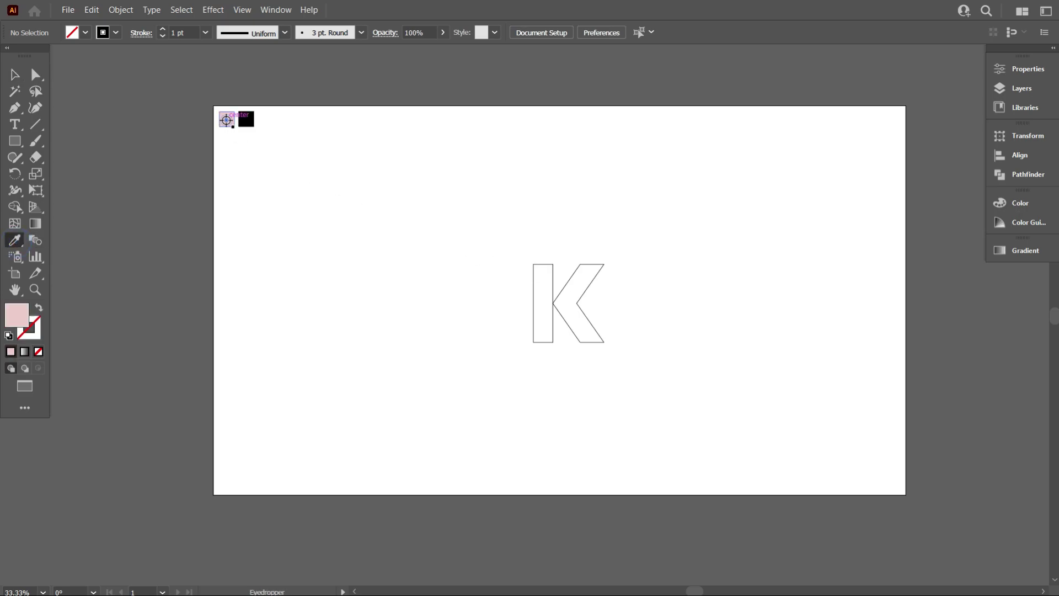
pyautogui.click(39, 309)
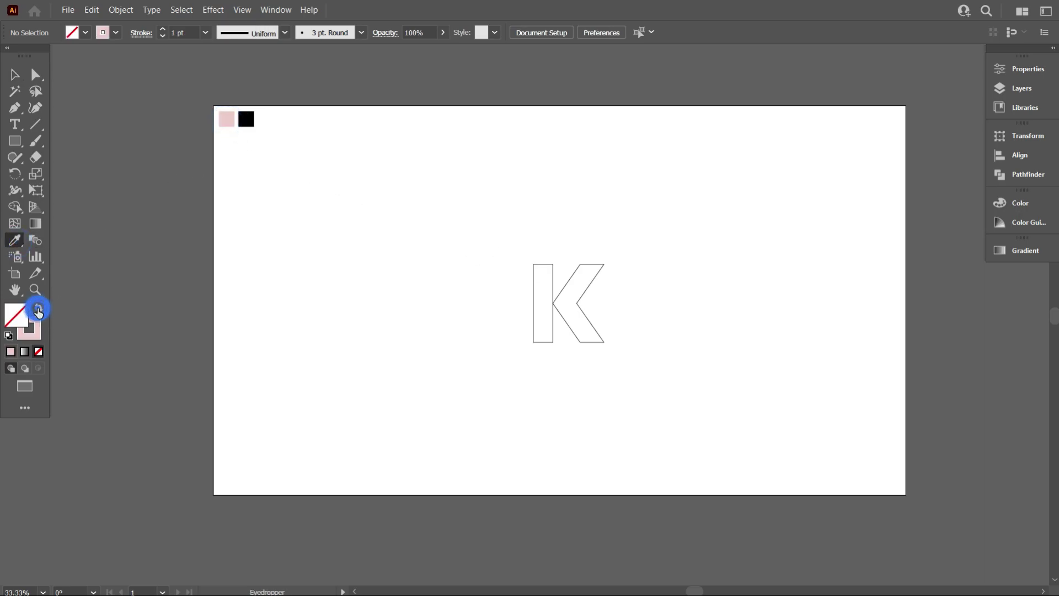
pyautogui.click(15, 75)
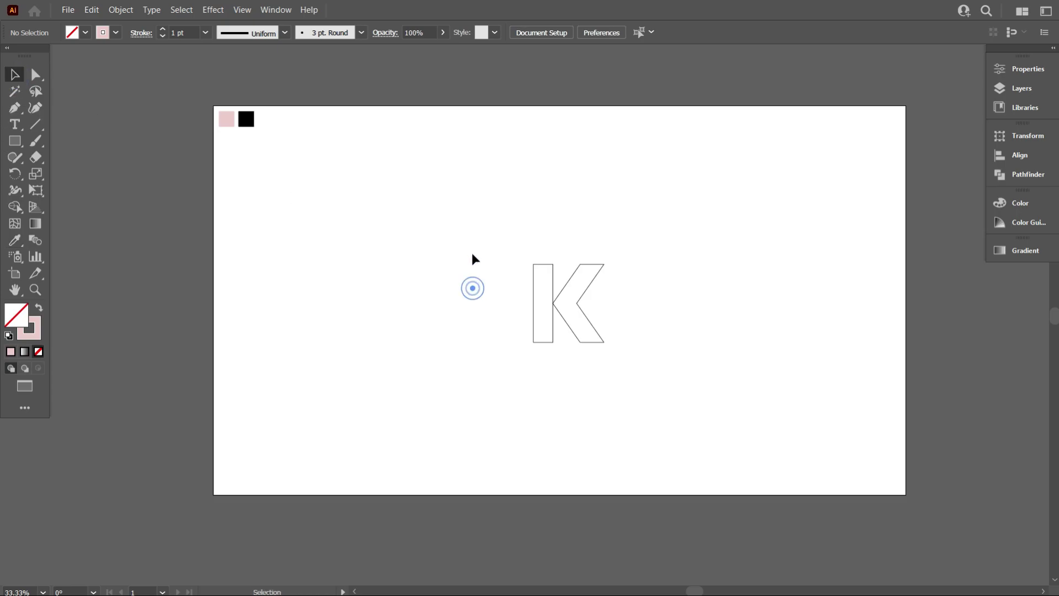
pyautogui.moveTo(477, 250); pyautogui.dragTo(560, 345)
pyautogui.click(15, 240)
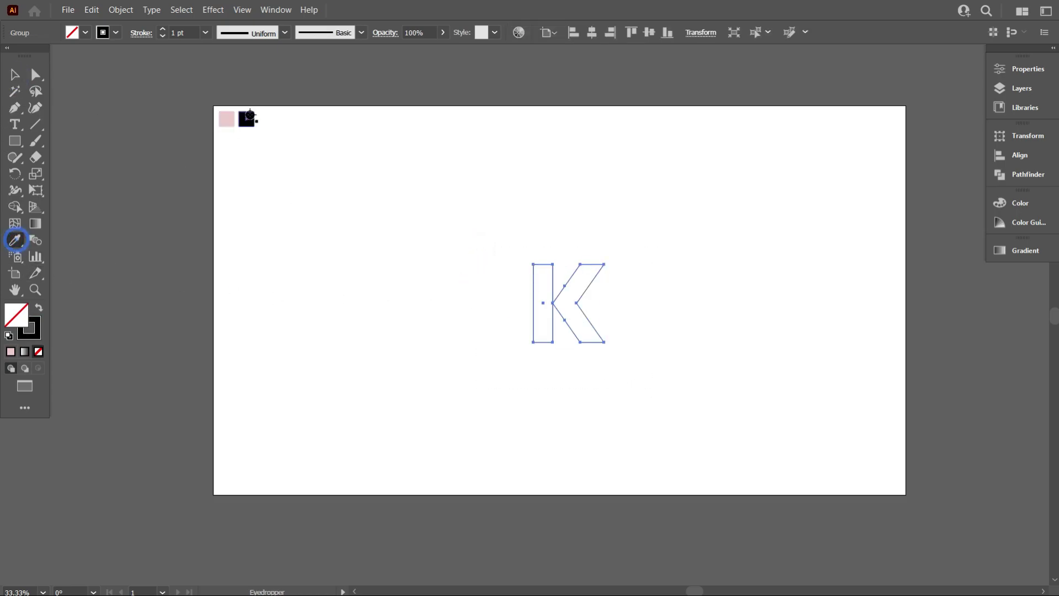
pyautogui.scroll(2, 248, 117)
pyautogui.click(227, 119)
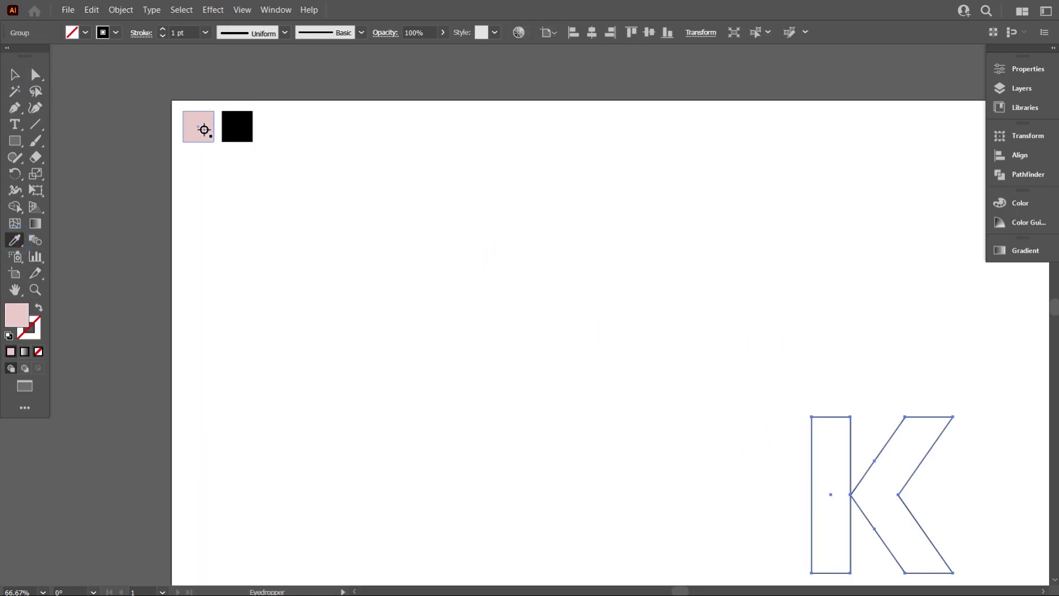
pyautogui.click(36, 309)
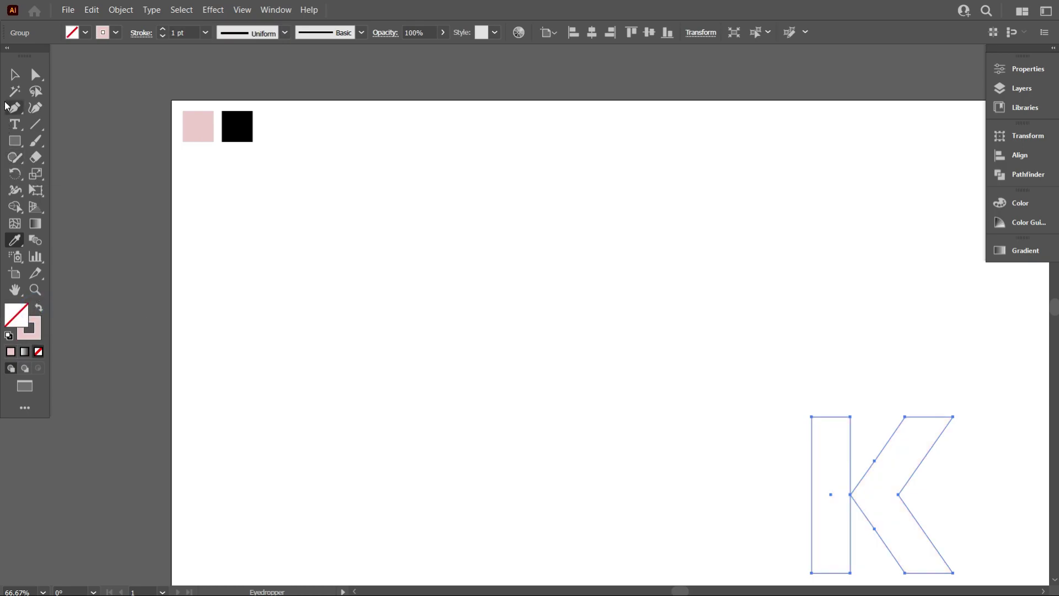
# Step: Deselect the pink-outlined K and zoom around to check it
pyautogui.click(14, 75)
pyautogui.click(319, 276)
pyautogui.scroll(-2, 428, 349)
pyautogui.scroll(3, 627, 424)
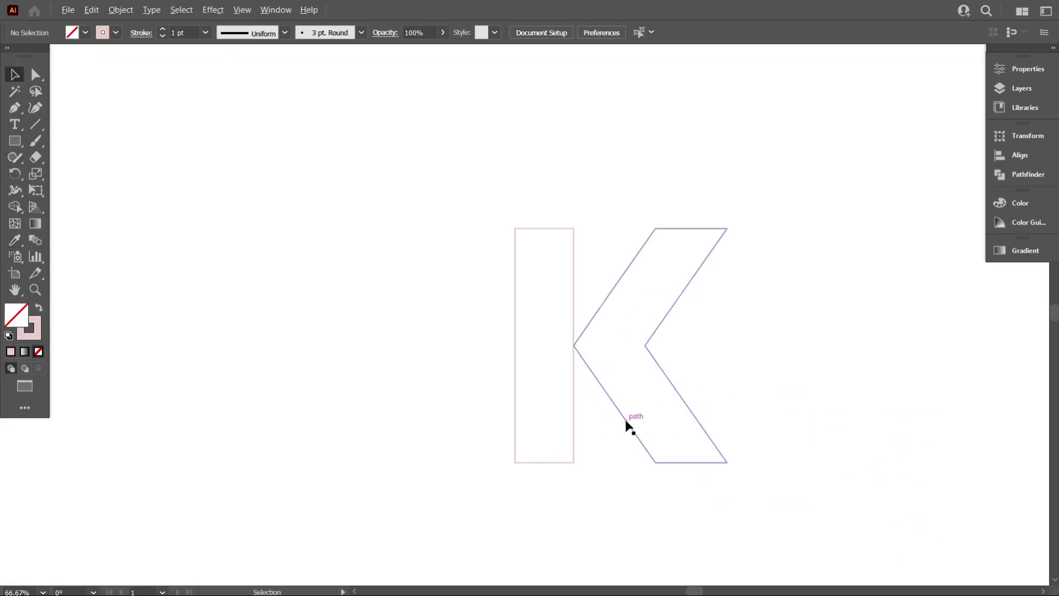
pyautogui.scroll(-1, 773, 495)
pyautogui.scroll(-1, 818, 464)
pyautogui.scroll(2, 867, 449)
pyautogui.scroll(2, 773, 414)
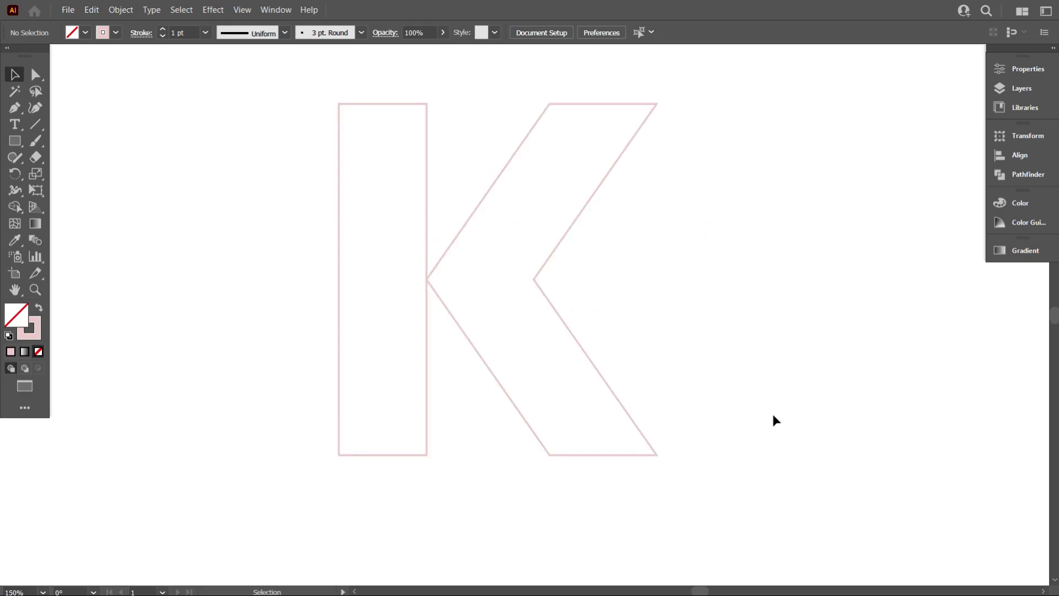
# Step: Paste a copy of the pink K outline in front and scale it down about its centre
pyautogui.moveTo(869, 419); pyautogui.dragTo(258, 217)
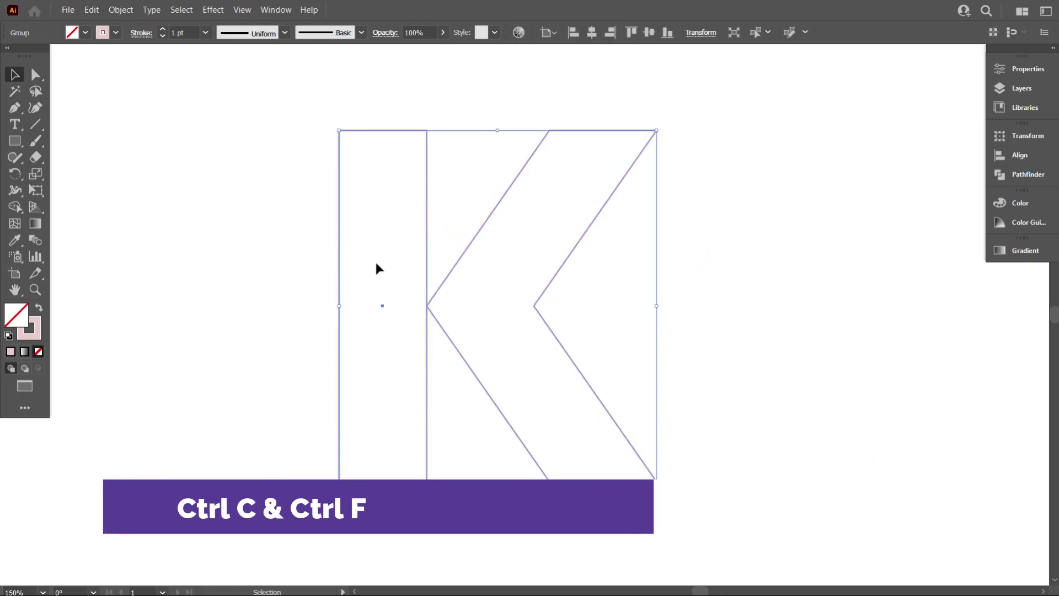
pyautogui.hotkey('ctrl', 'c')
pyautogui.hotkey('ctrl', 'f')
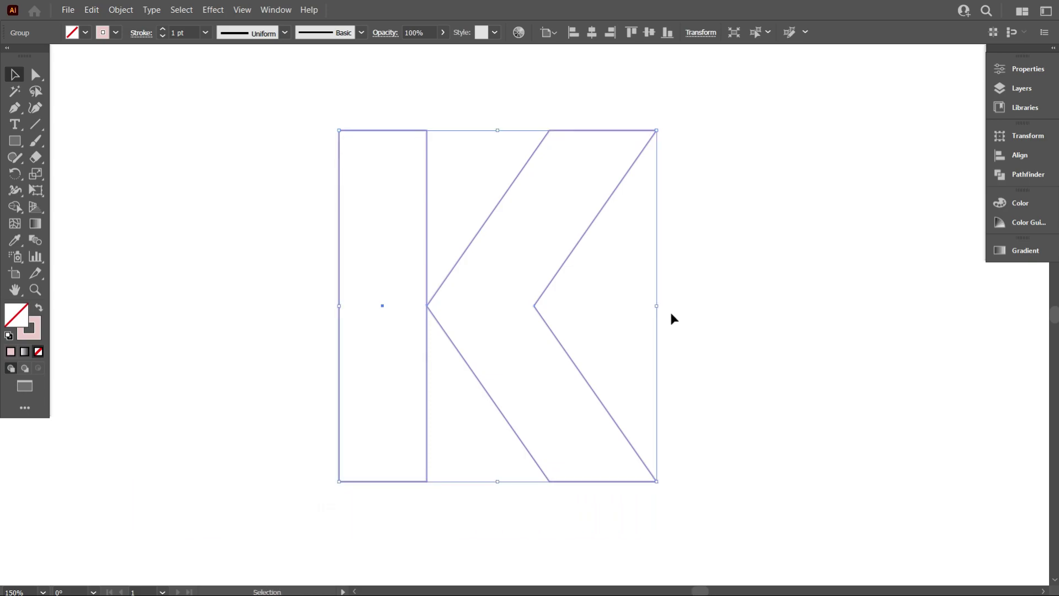
pyautogui.moveTo(658, 307); pyautogui.dragTo(580, 298)
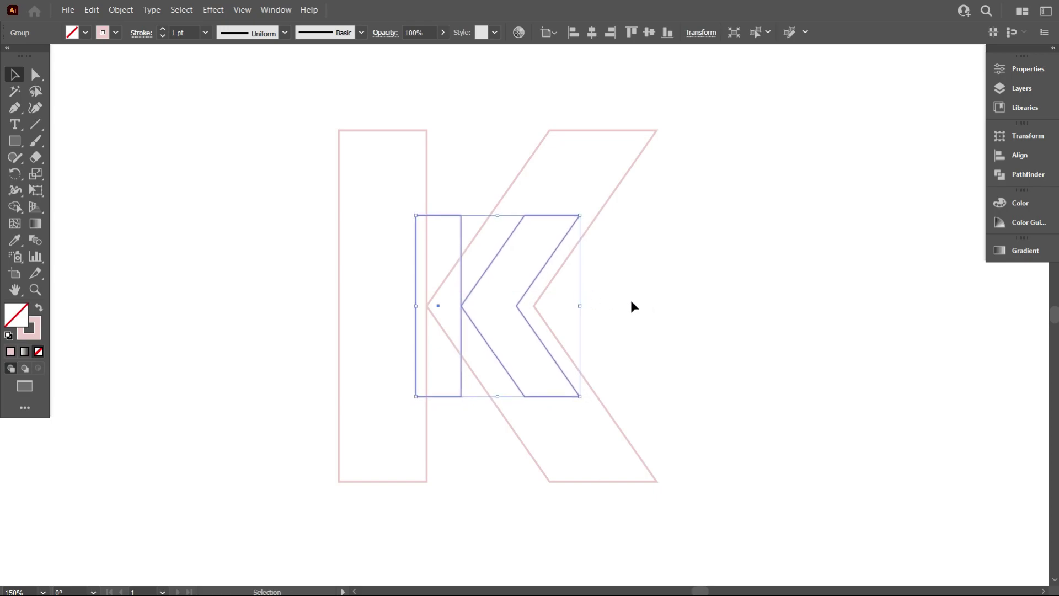
pyautogui.click(632, 302)
# Step: Shift the smaller K slightly left so its notches meet the outer K, then deselect
pyautogui.scroll(1, 359, 367)
pyautogui.moveTo(496, 303); pyautogui.dragTo(448, 297)
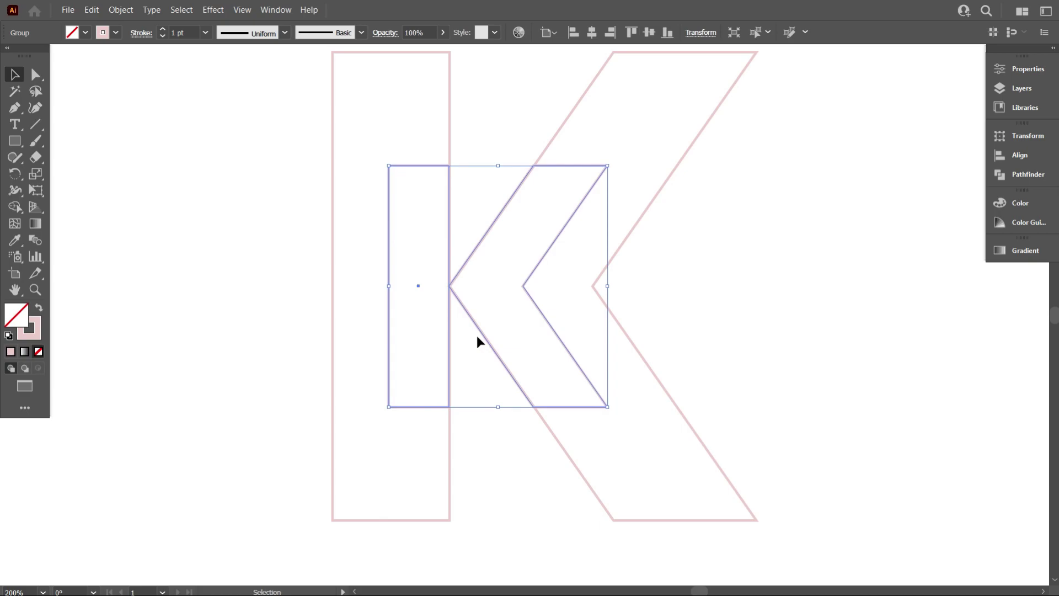
pyautogui.scroll(-2, 476, 335)
pyautogui.click(509, 419)
pyautogui.scroll(1, 491, 413)
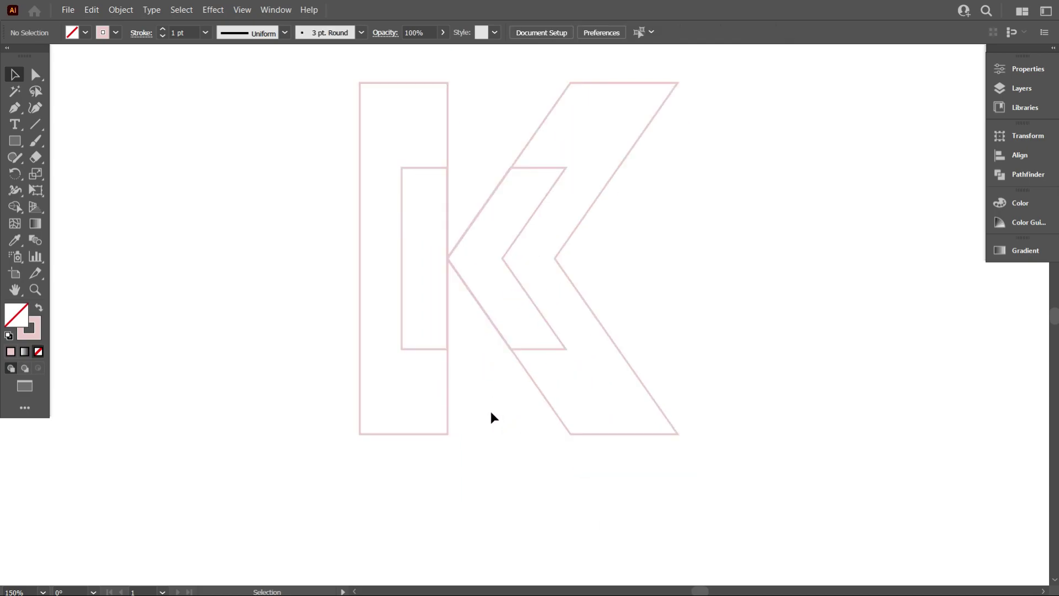
pyautogui.scroll(1, 491, 411)
pyautogui.scroll(1, 491, 416)
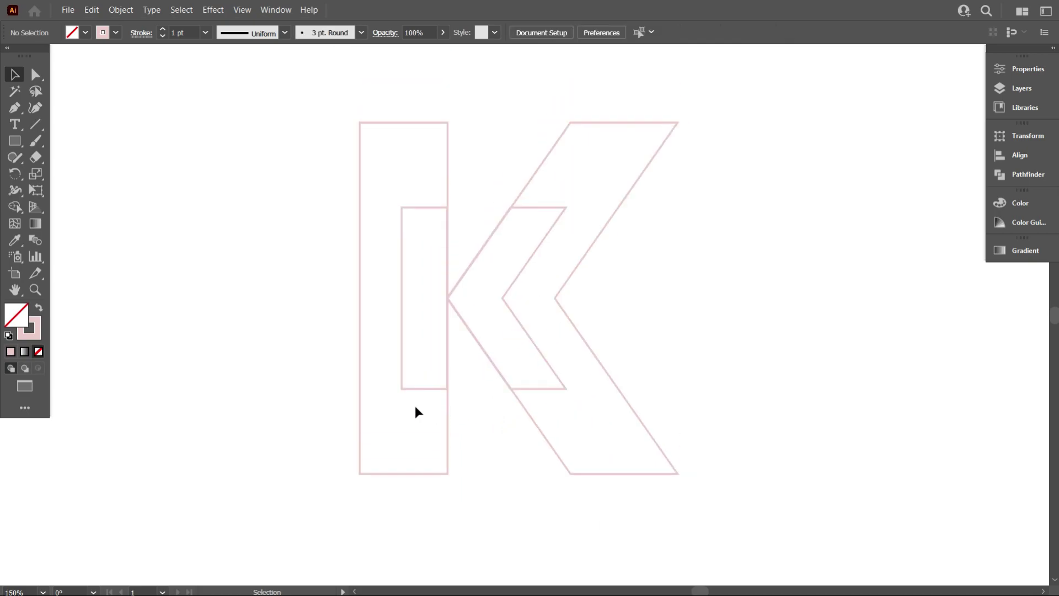
# Step: Make a blend between the outer and inner K outlines
pyautogui.moveTo(264, 191); pyautogui.dragTo(827, 419)
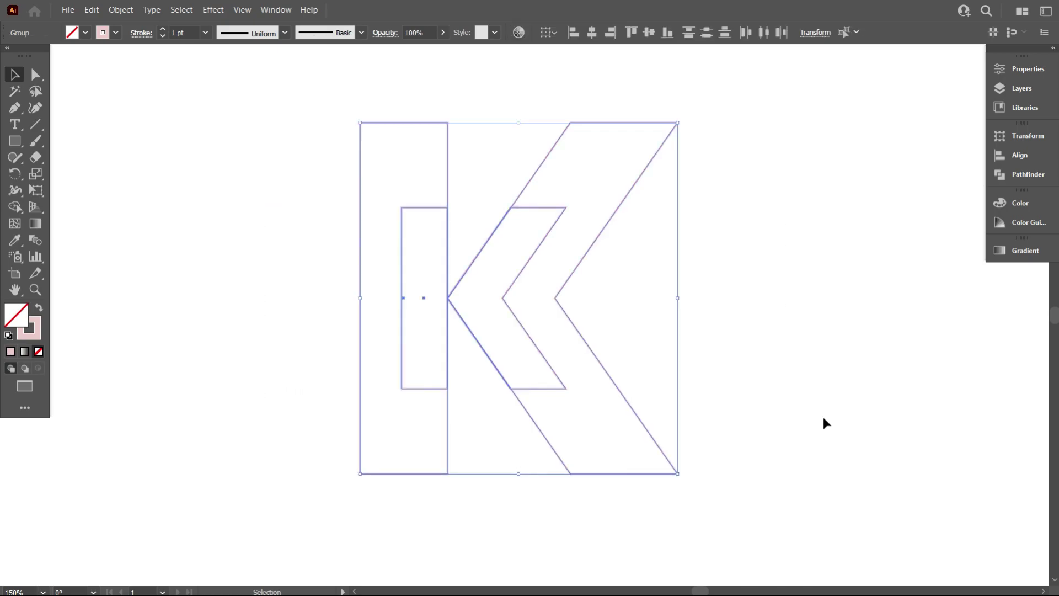
pyautogui.click(114, 11)
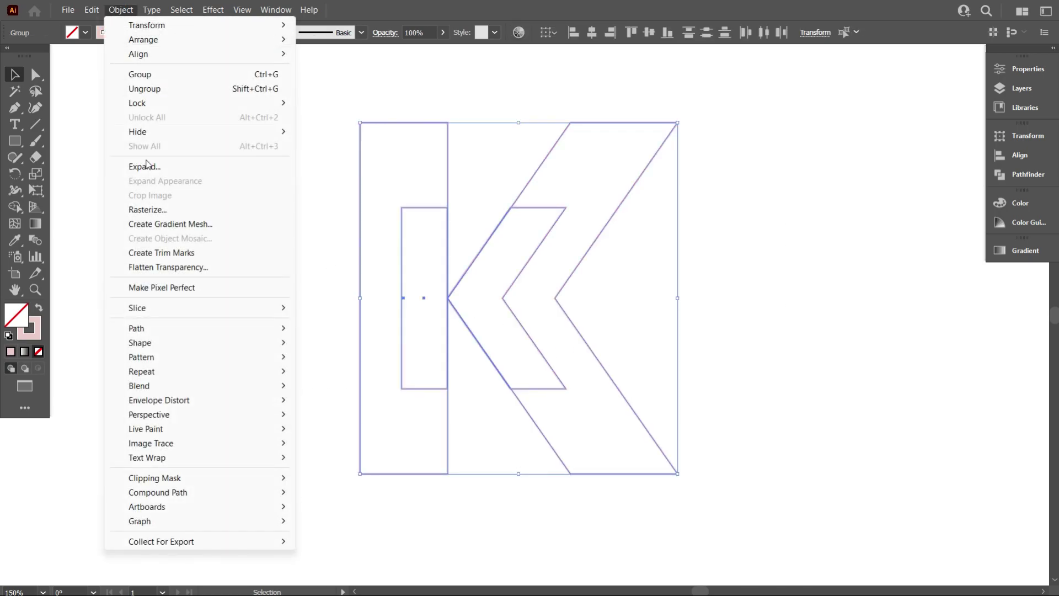
pyautogui.moveTo(218, 388)
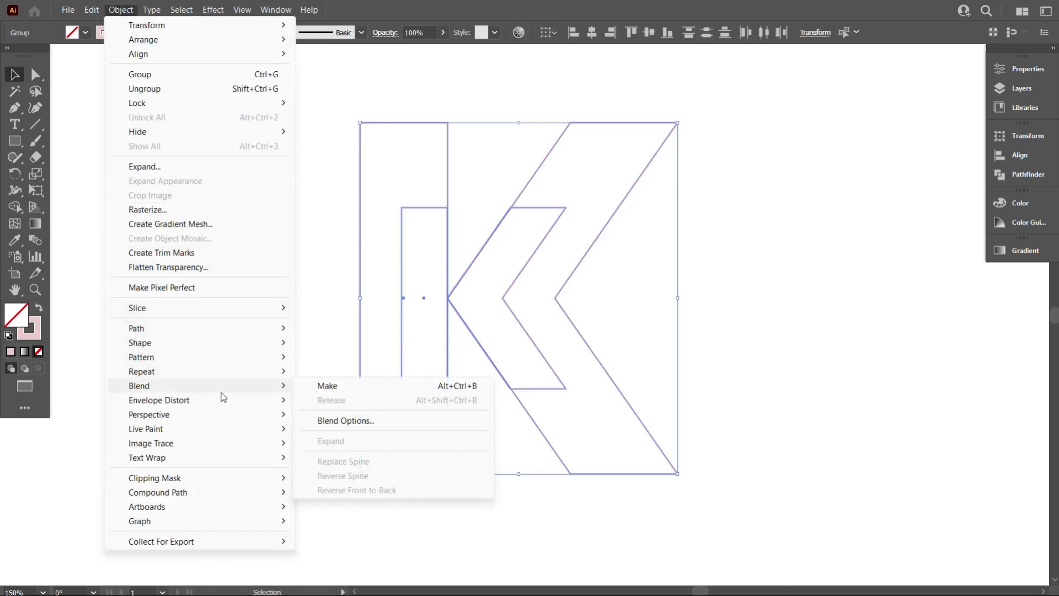
pyautogui.click(330, 387)
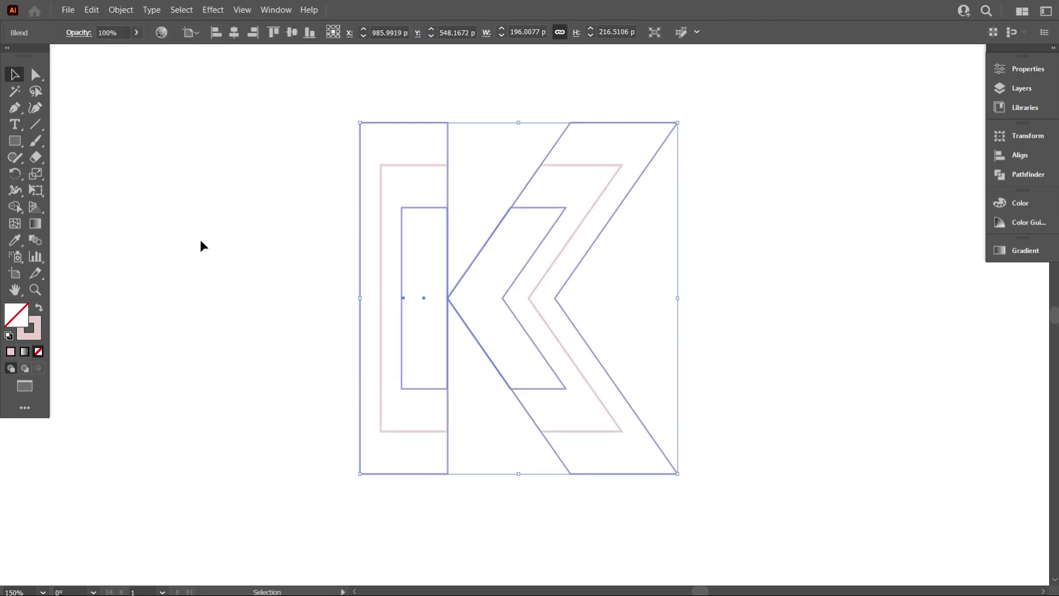
# Step: Set the blend options to Specified Steps with 25 steps
pyautogui.click(119, 11)
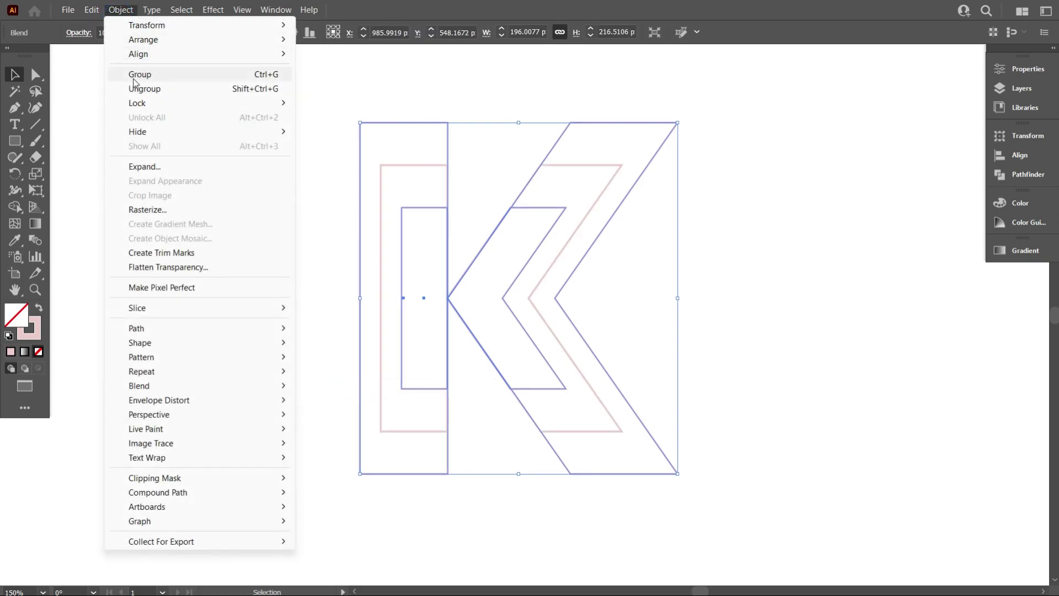
pyautogui.moveTo(177, 389)
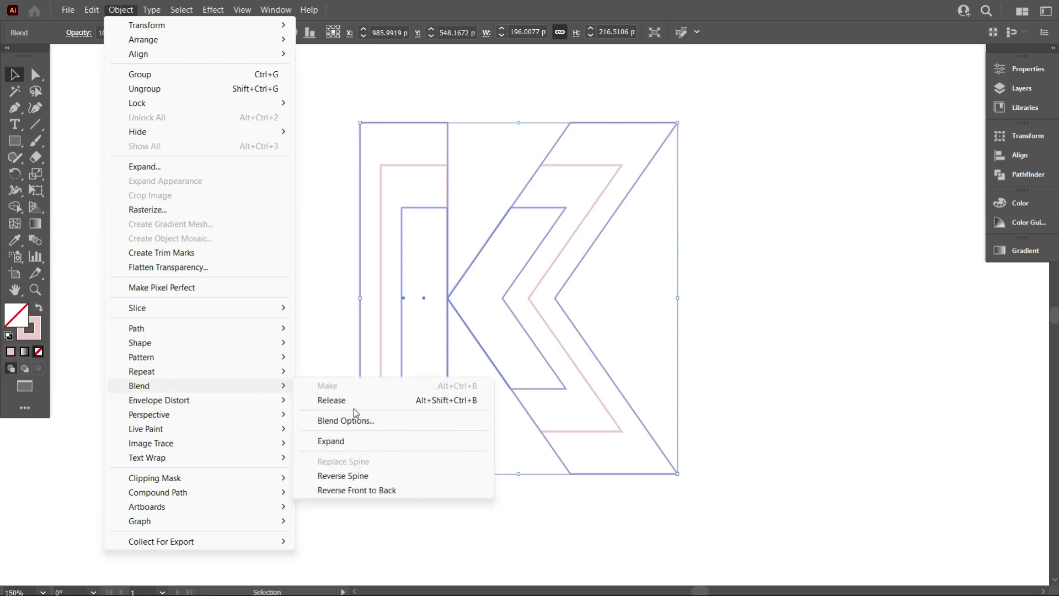
pyautogui.click(359, 423)
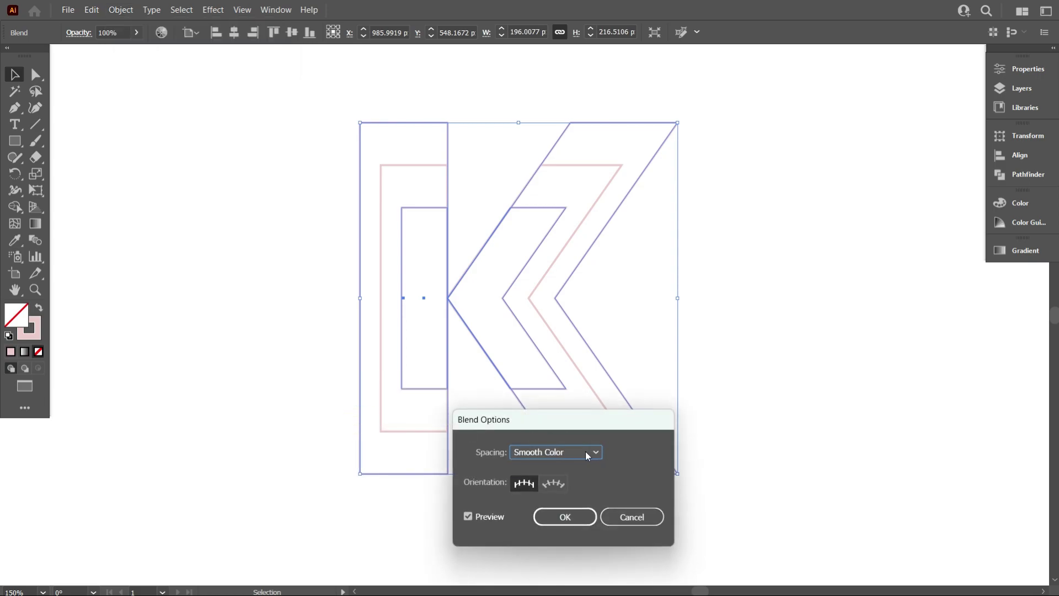
pyautogui.click(584, 452)
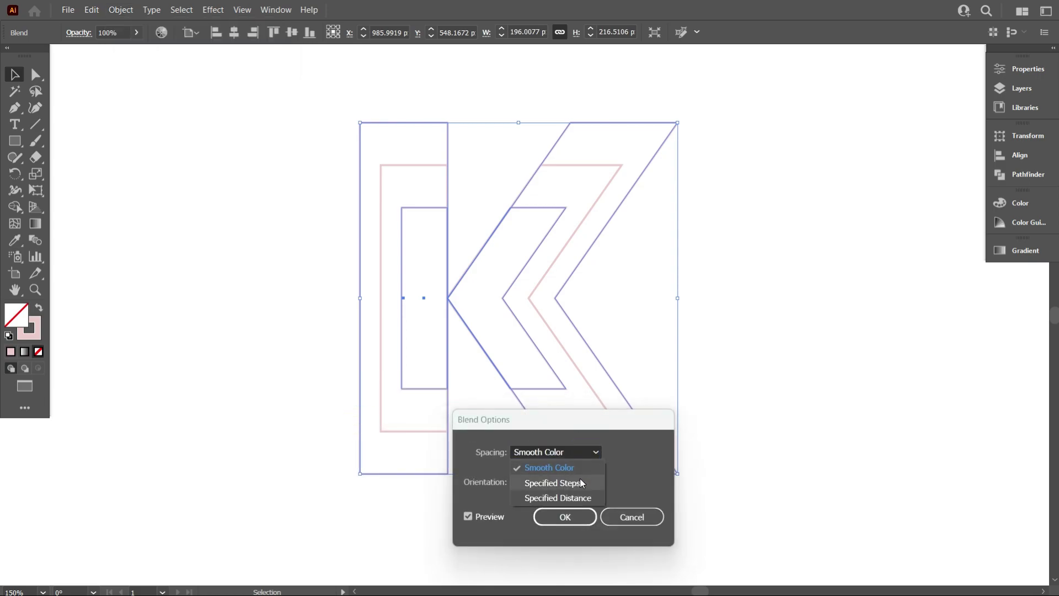
pyautogui.click(580, 478)
pyautogui.scroll(10, 640, 452)
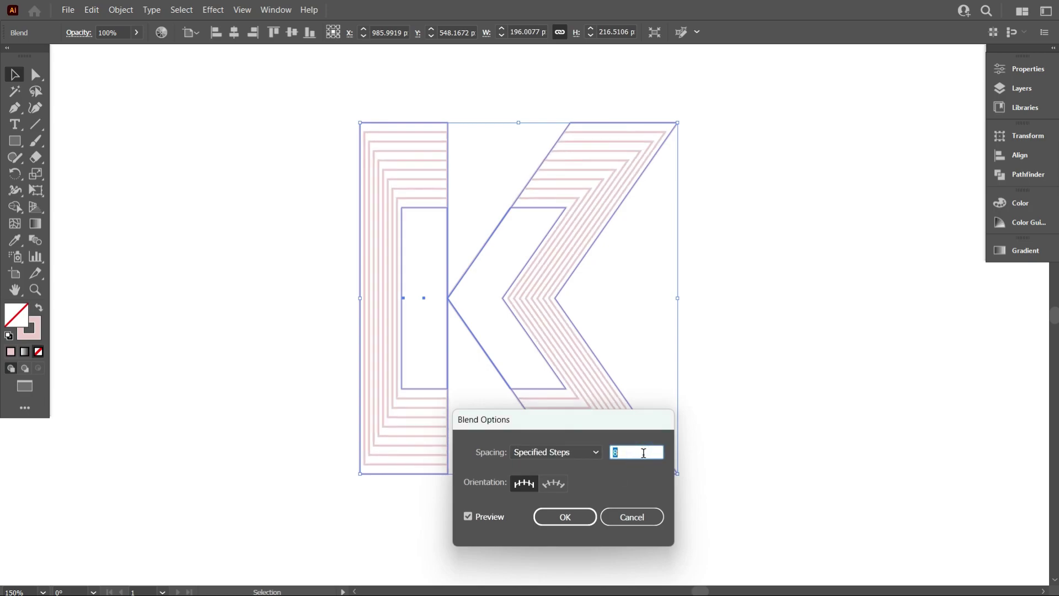
pyautogui.scroll(8, 642, 454)
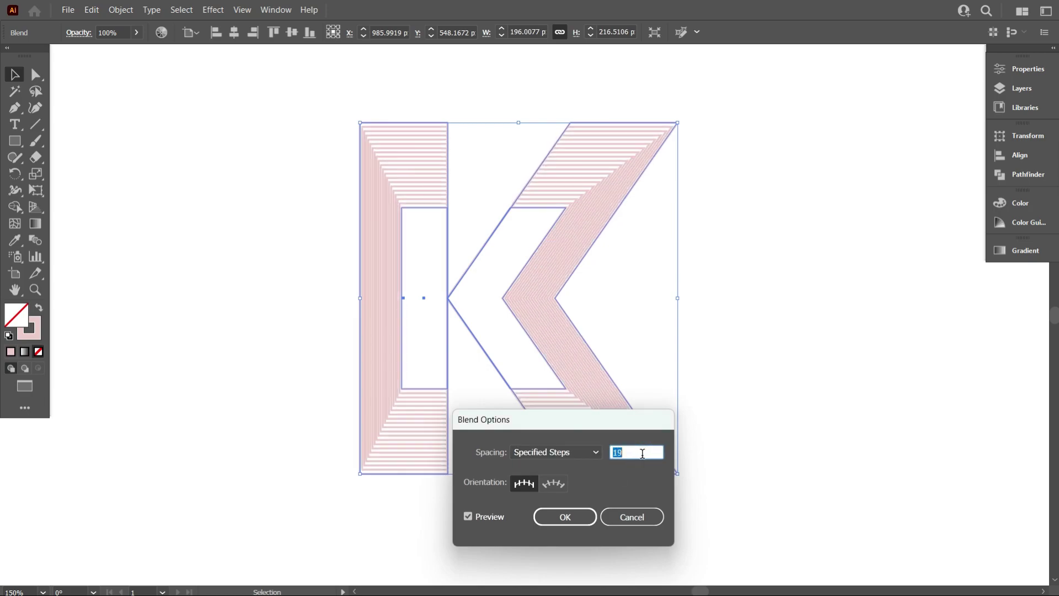
pyautogui.scroll(5, 642, 453)
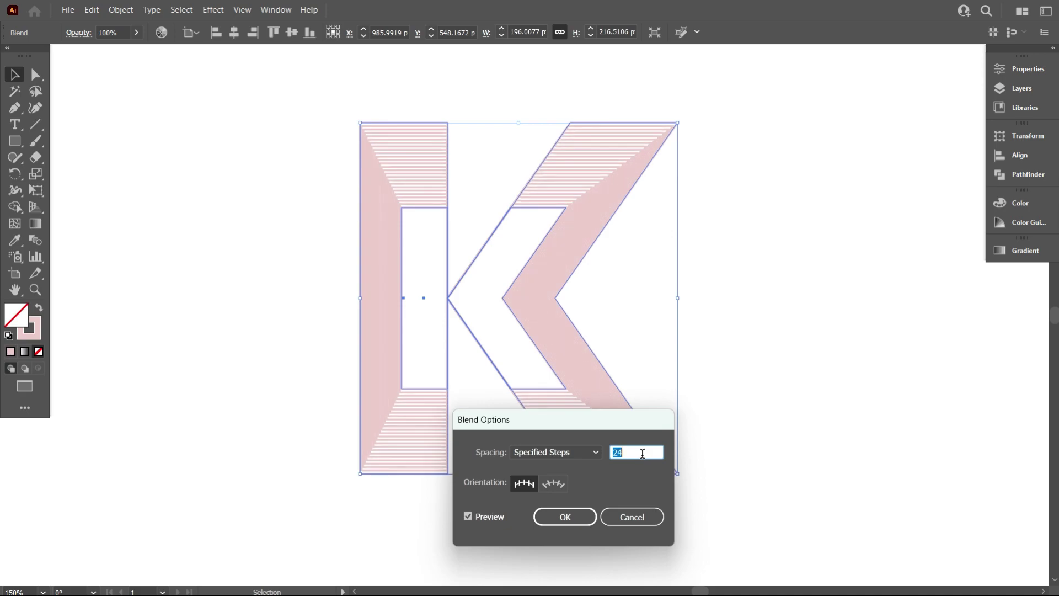
pyautogui.scroll(1, 643, 454)
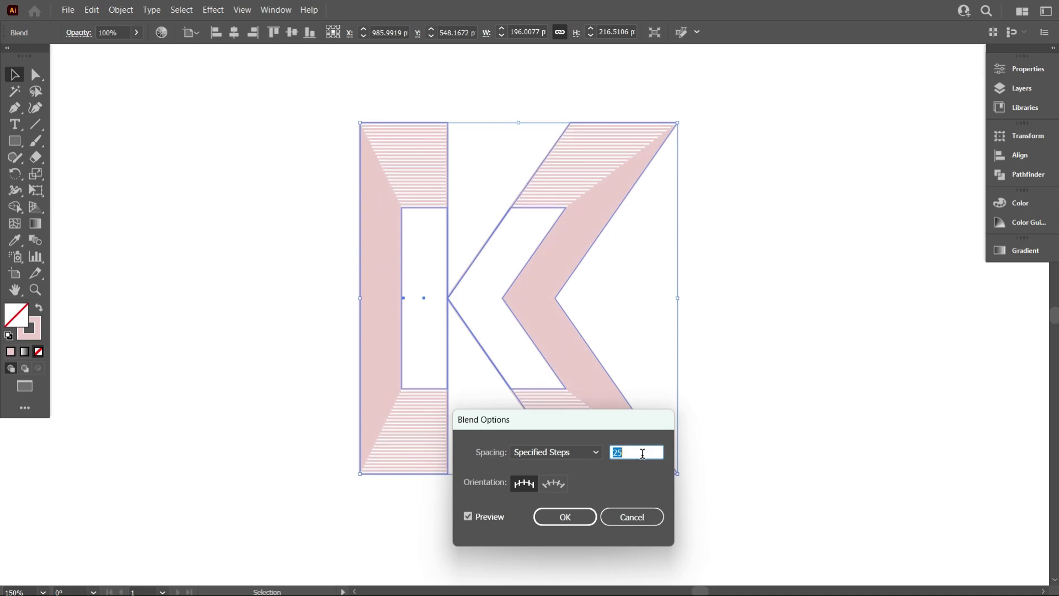
pyautogui.click(565, 517)
# Step: Draw a rectangle covering the whole artboard
pyautogui.click(696, 486)
pyautogui.scroll(-1, 598, 476)
pyautogui.scroll(-1, 600, 479)
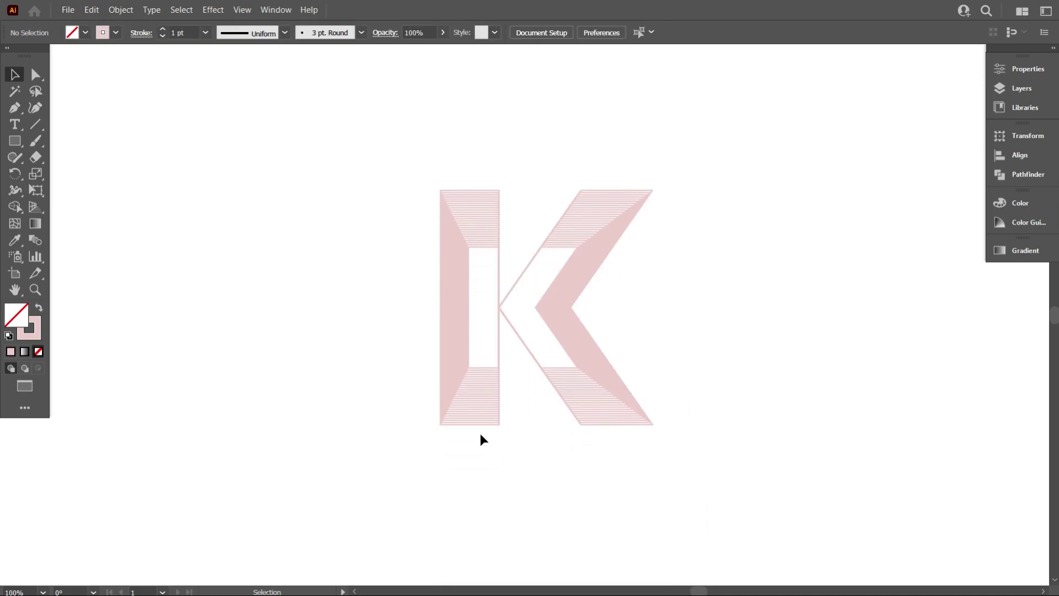
pyautogui.scroll(-3, 480, 438)
pyautogui.scroll(-2, 499, 407)
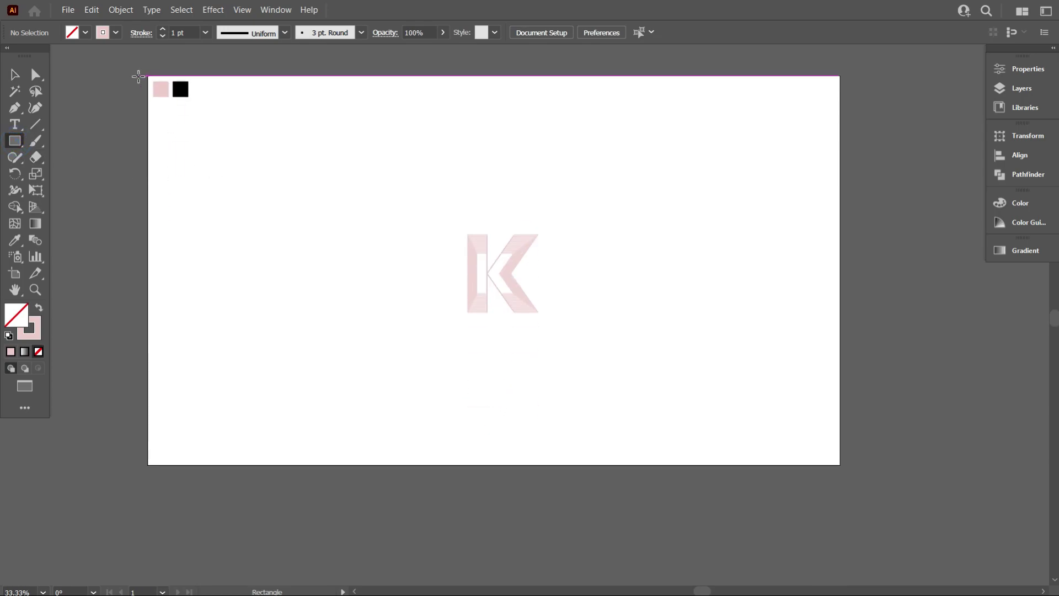
pyautogui.moveTo(147, 73); pyautogui.dragTo(840, 467)
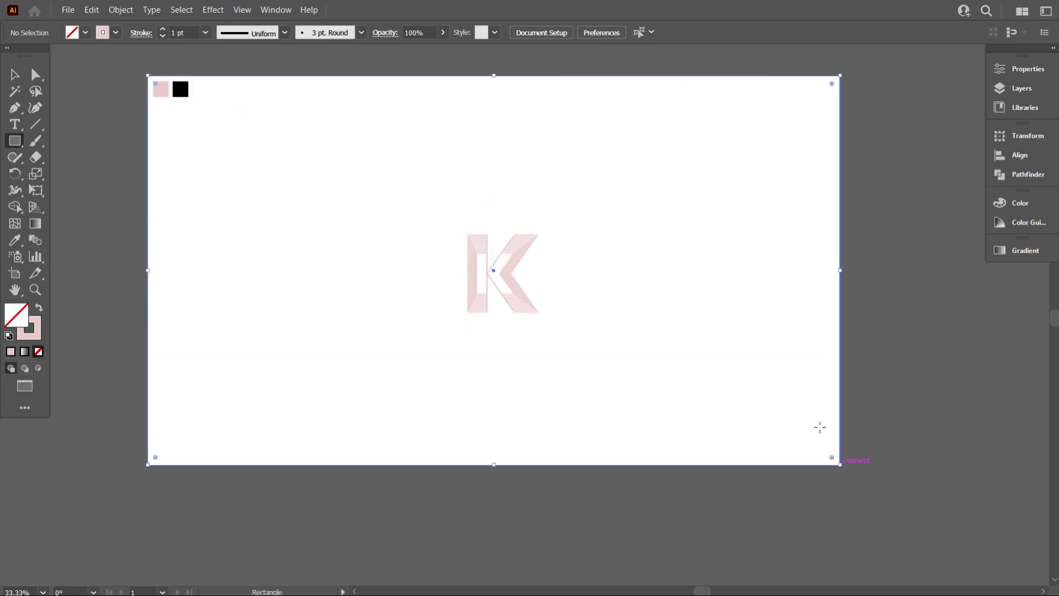
# Step: Send the rectangle behind the K logo and give it the black swatch colour
pyautogui.rightClick(641, 230)
pyautogui.moveTo(714, 472)
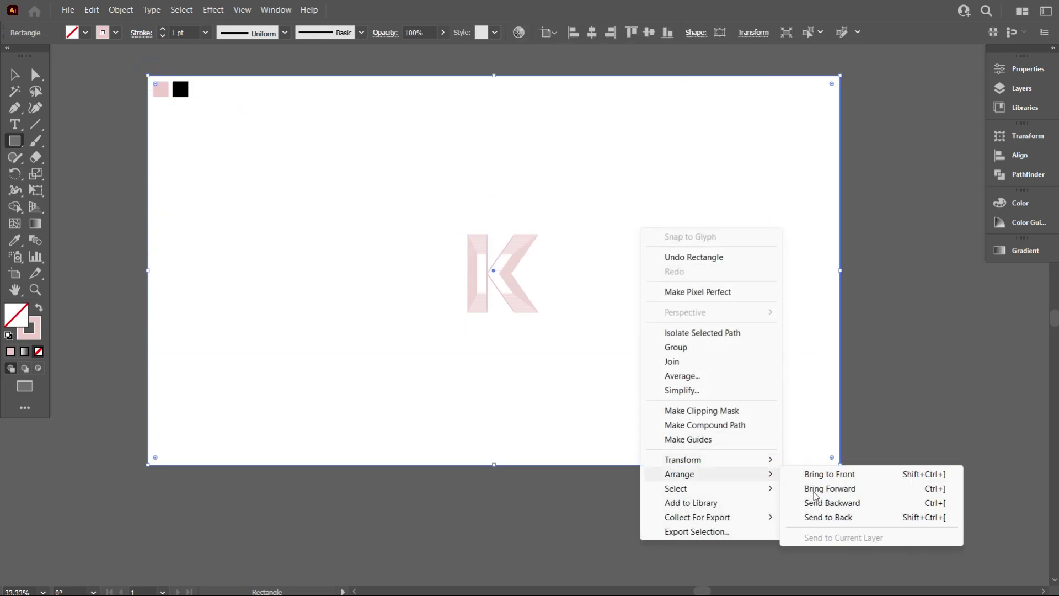
pyautogui.click(828, 518)
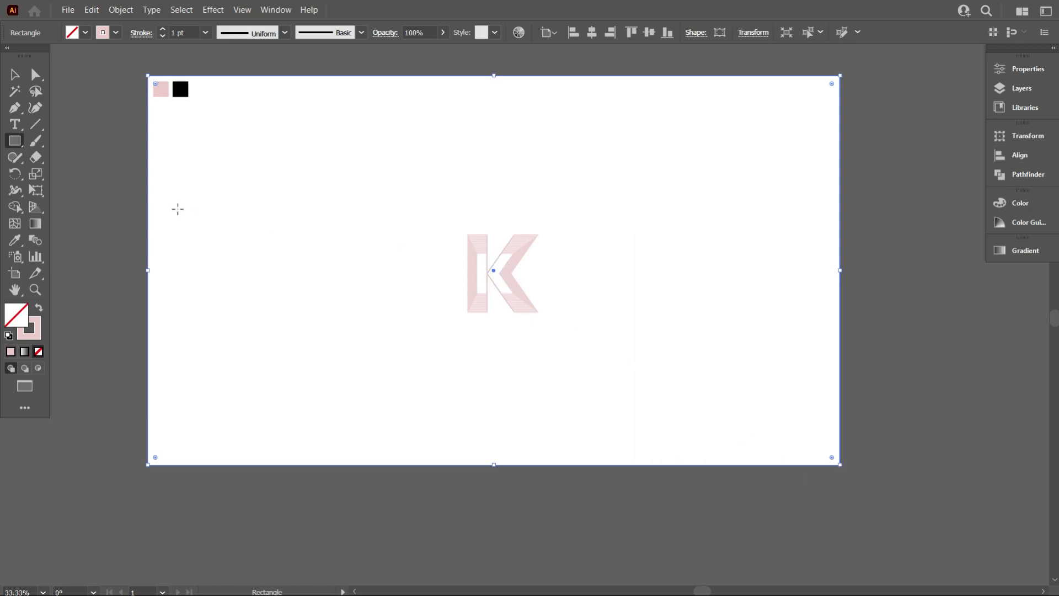
pyautogui.click(13, 239)
pyautogui.click(191, 99)
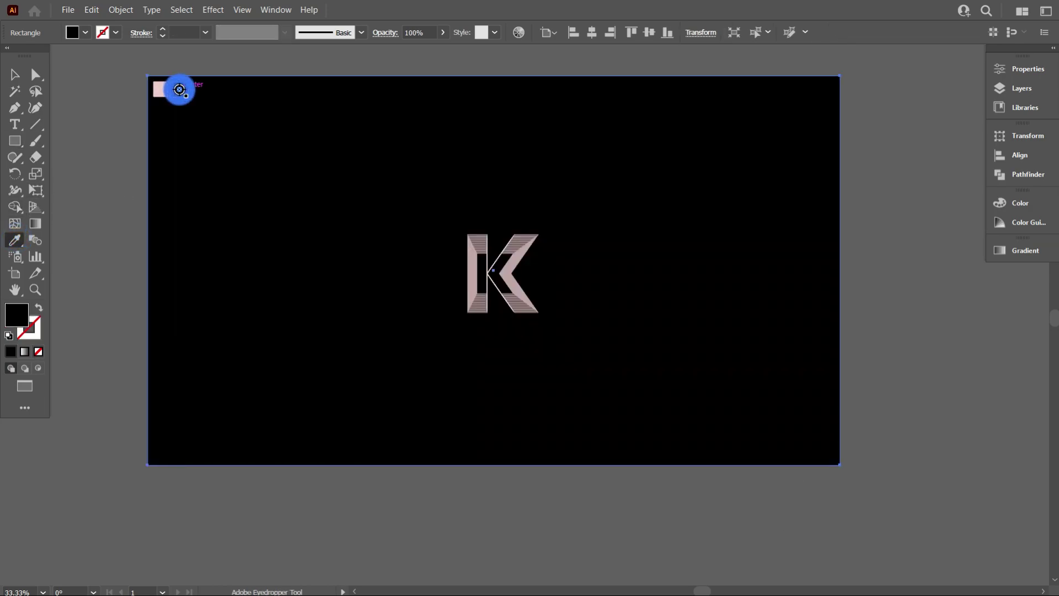
pyautogui.hotkey('ctrl', 'shift', 'a')
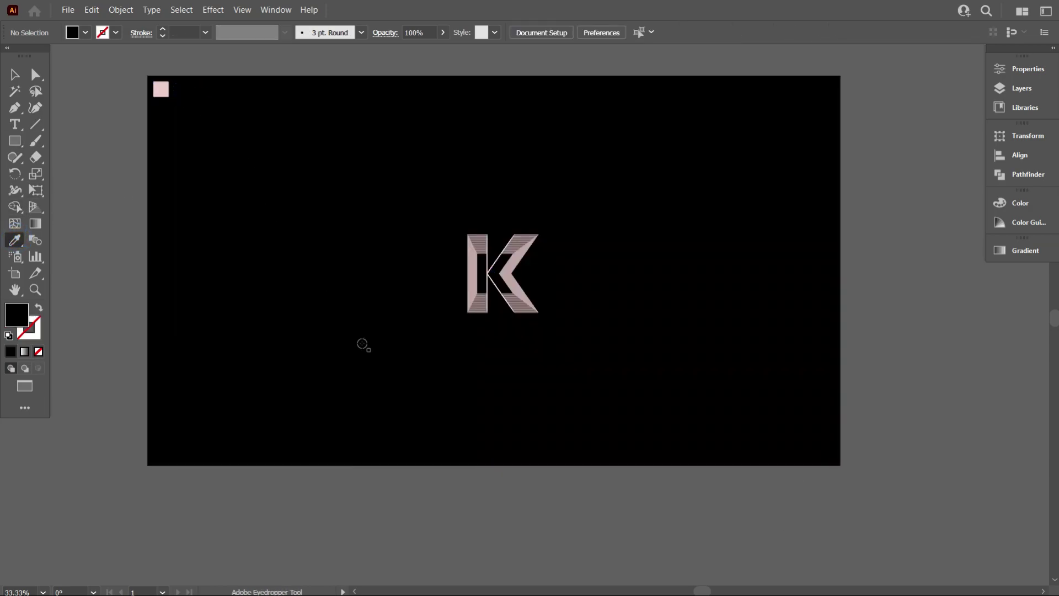
# Step: In the right K's blend, nudge and shrink the inner outline in isolation mode
pyautogui.click(15, 75)
pyautogui.hotkey('ctrl', '+')
pyautogui.hotkey('ctrl', '+')
pyautogui.hotkey('ctrl', '+')
pyautogui.hotkey('ctrl', '+')
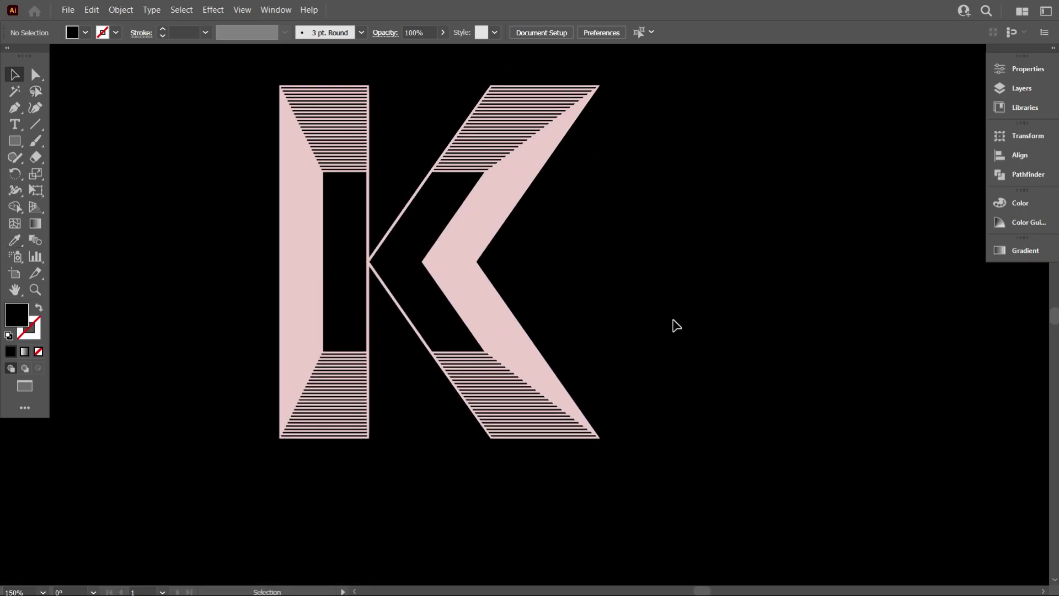
pyautogui.moveTo(676, 326); pyautogui.dragTo(794, 348)
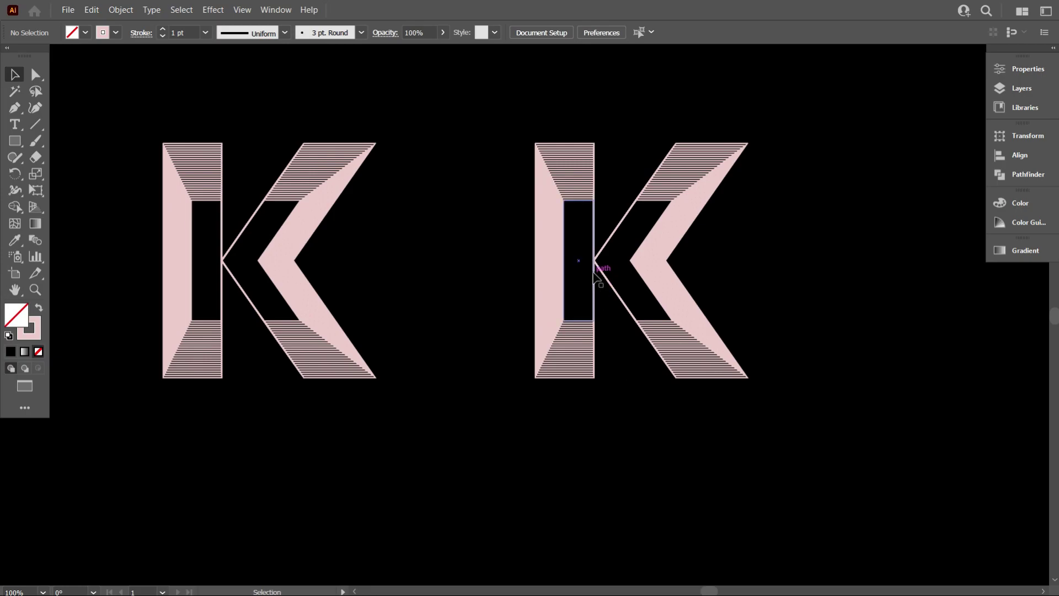
pyautogui.doubleClick(593, 273)
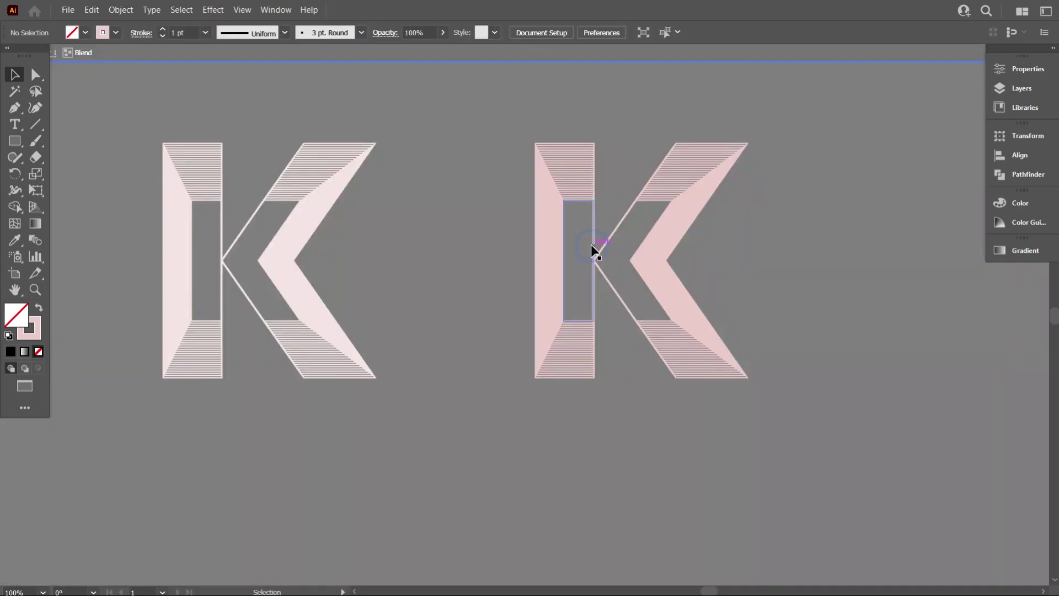
pyautogui.click(591, 244)
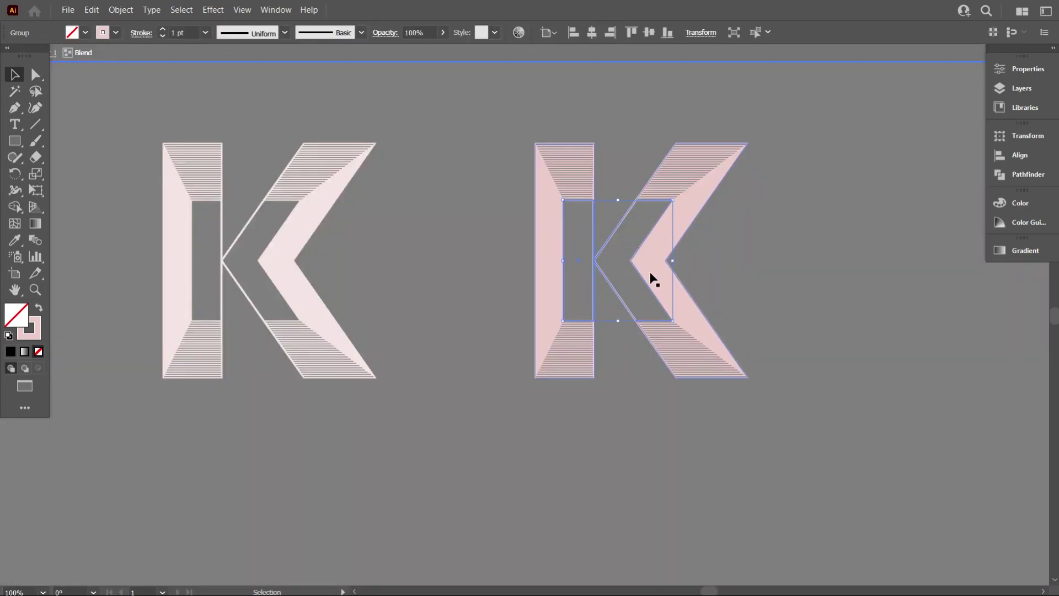
pyautogui.scroll(2, 589, 254)
pyautogui.moveTo(609, 257)
pyautogui.mouseDown()
pyautogui.moveTo(588, 257)
pyautogui.moveTo(608, 259)
pyautogui.mouseUp()
pyautogui.moveTo(756, 270); pyautogui.dragTo(747, 270)
pyautogui.scroll(-3, 623, 430)
pyautogui.click(624, 430)
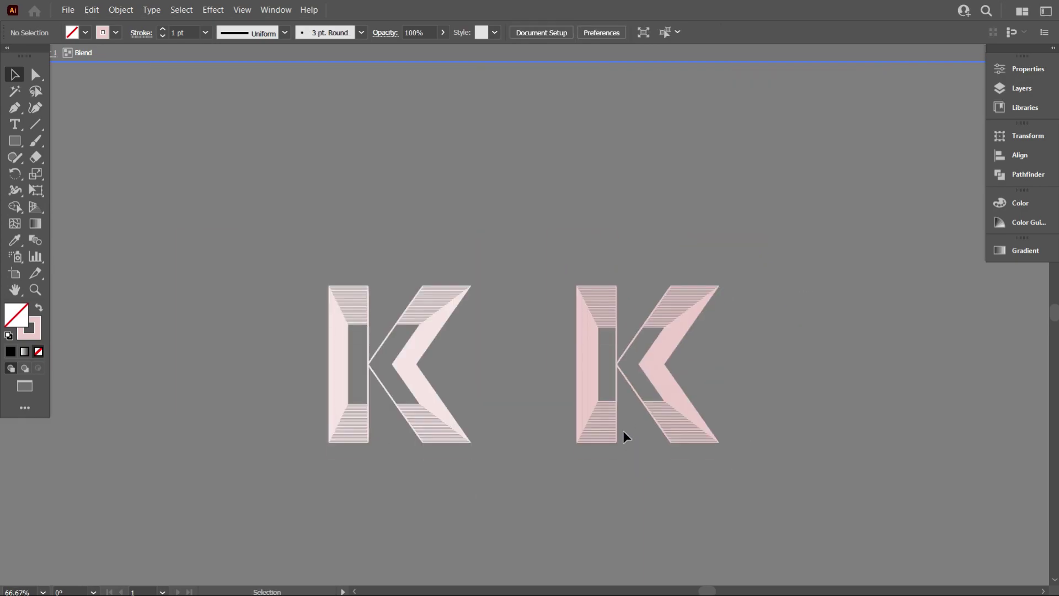
pyautogui.doubleClick(560, 472)
# Step: Set the right K's blend to 120 specified steps
pyautogui.scroll(1, 687, 298)
pyautogui.click(687, 298)
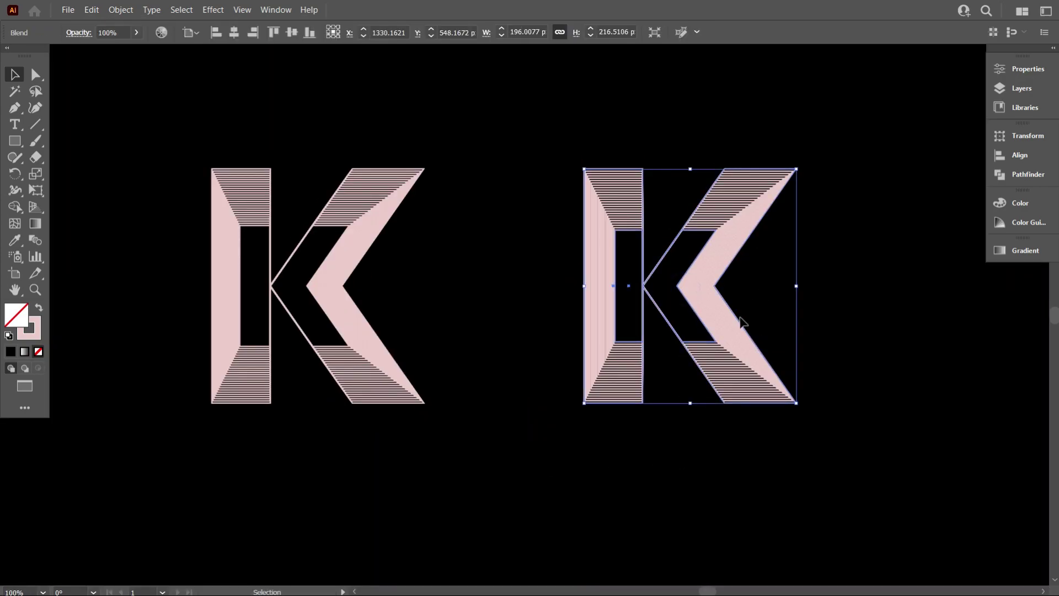
pyautogui.doubleClick(42, 244)
pyautogui.write('1')
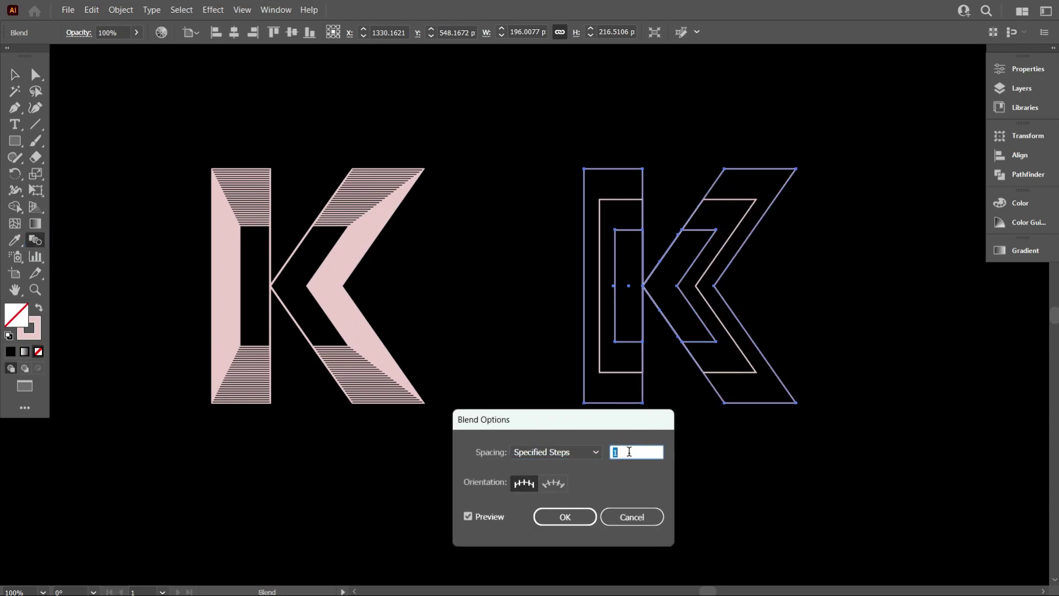
pyautogui.write('20')
pyautogui.click(588, 517)
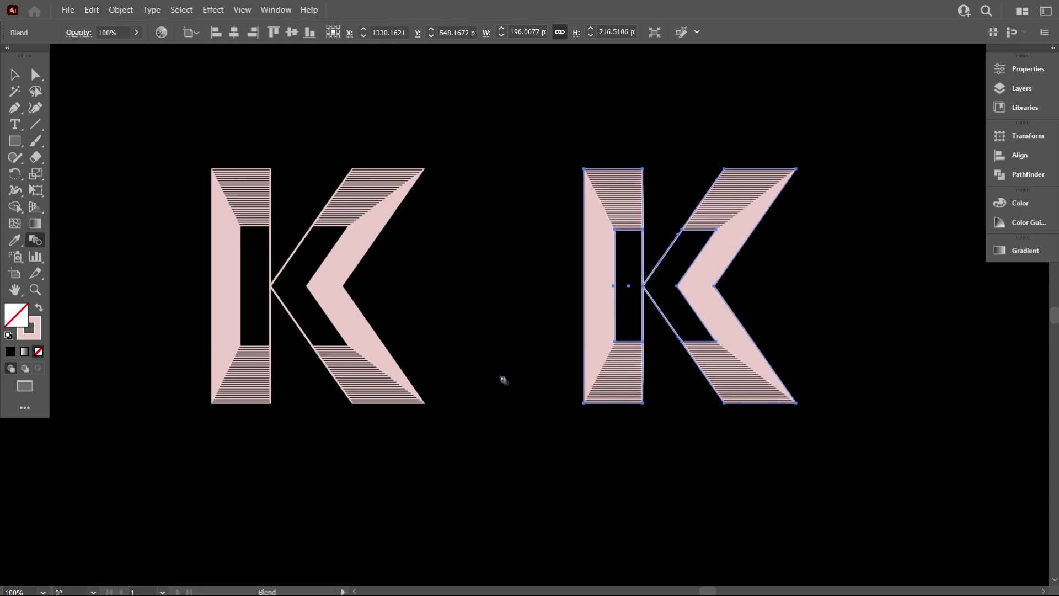
pyautogui.press('v')
pyautogui.click(502, 342)
pyautogui.scroll(-2, 522, 421)
pyautogui.scroll(3, 543, 427)
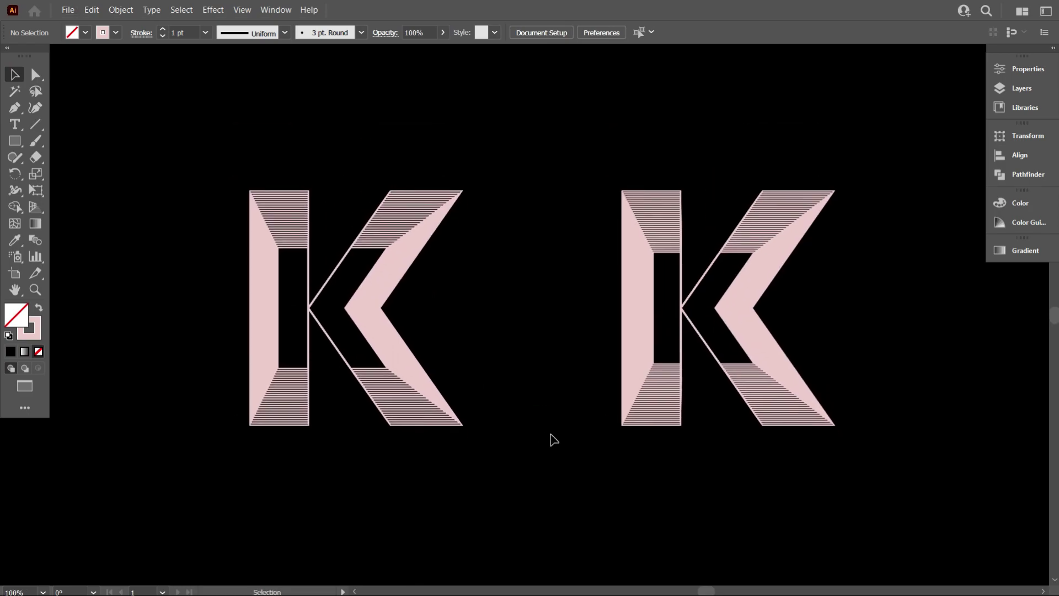